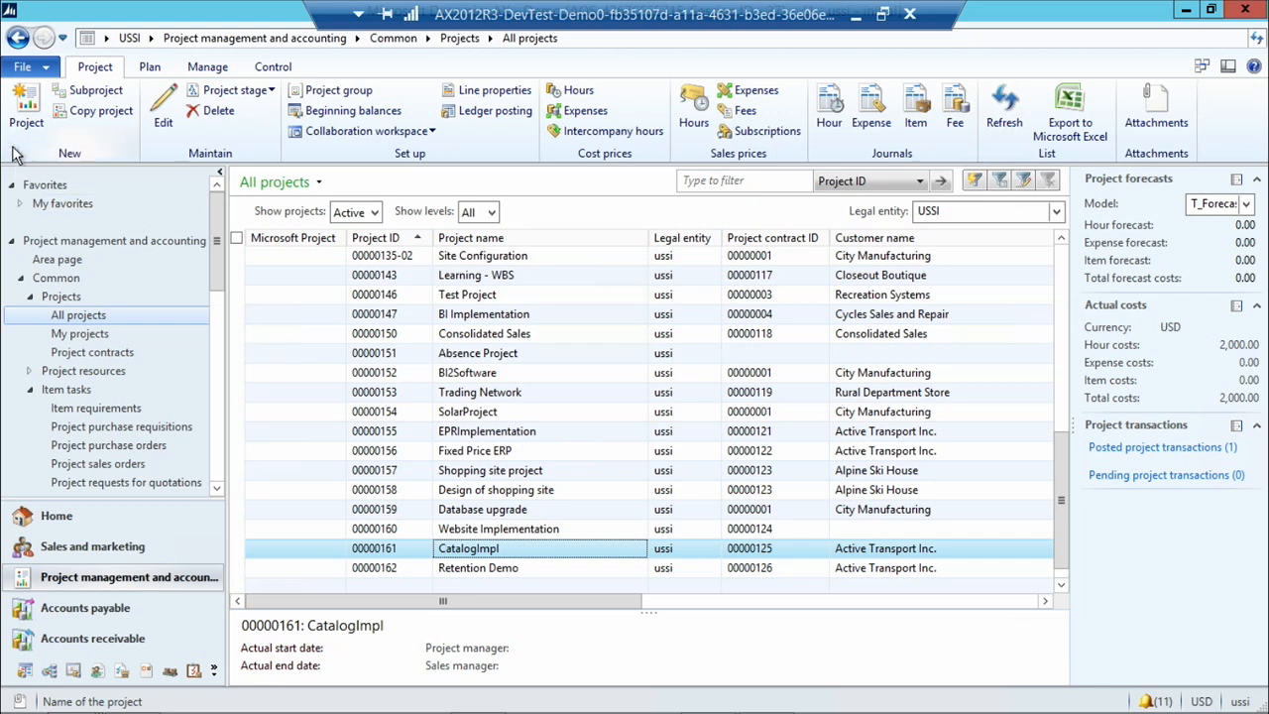
# Create a Time and material project named BIImplementation with project group TM_WIP and project contract 00000001.
pyautogui.click(28, 110)
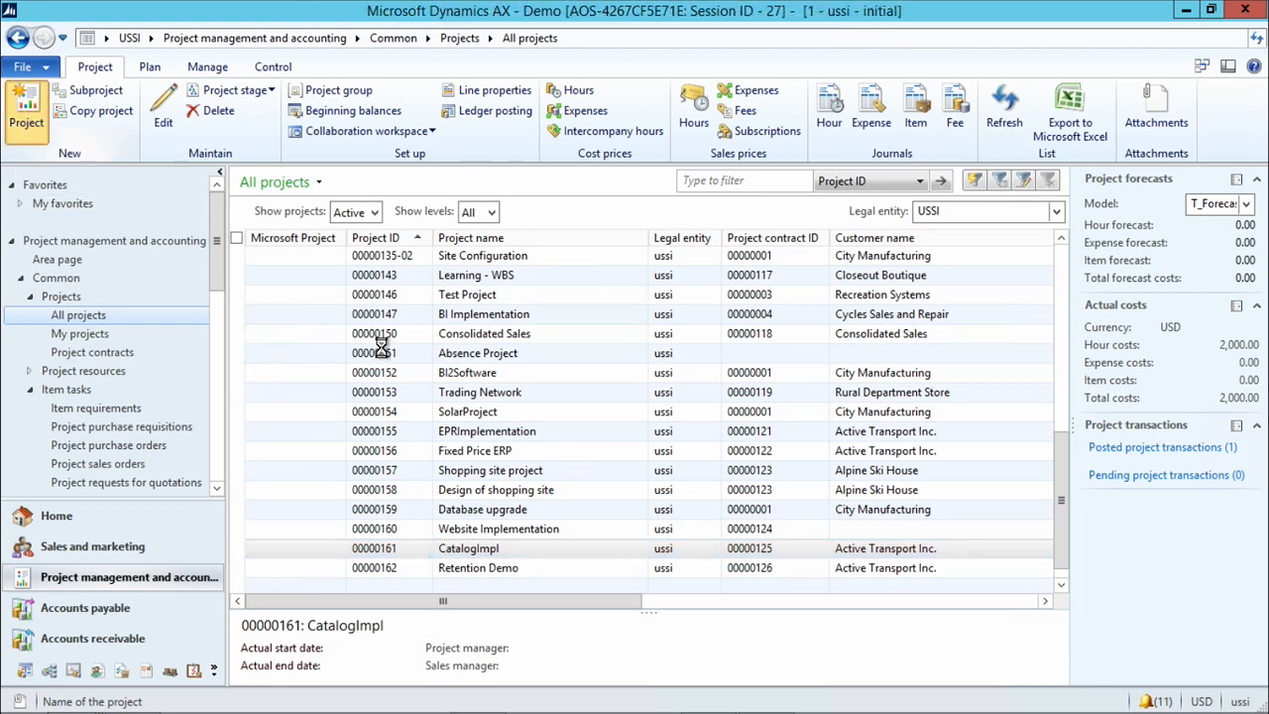
pyautogui.click(662, 308)
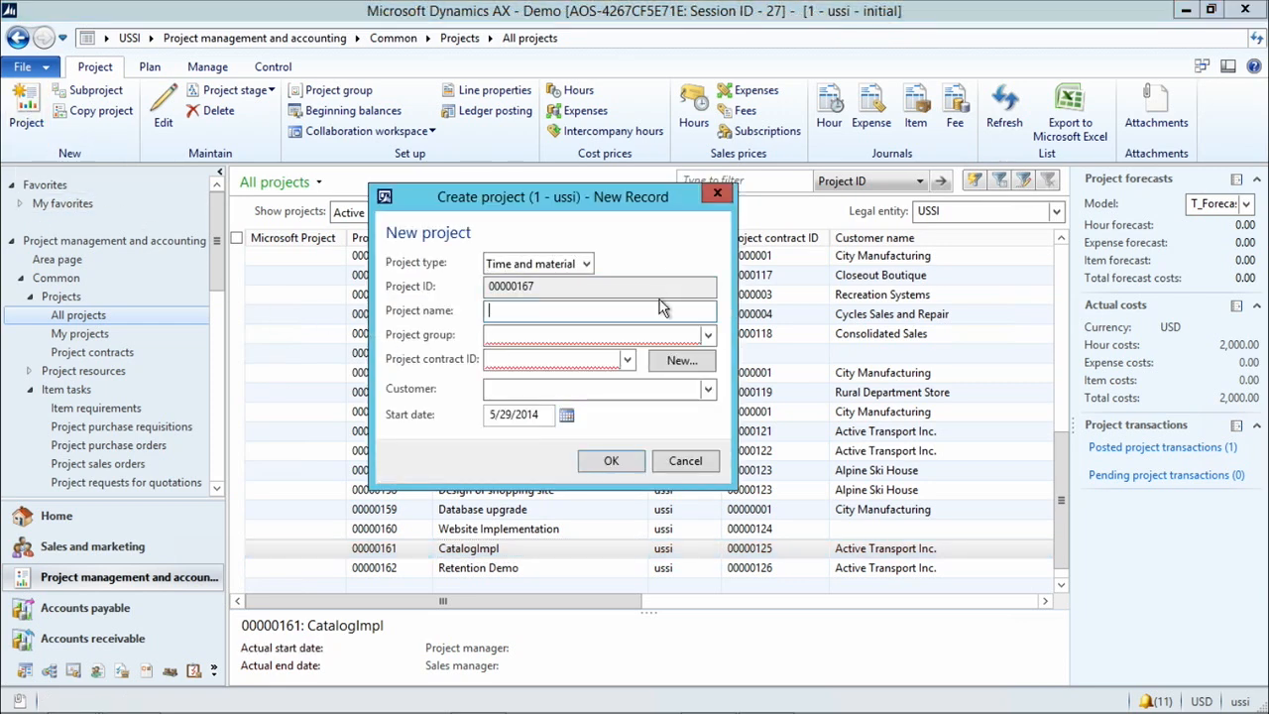
pyautogui.write('B')
pyautogui.press('Tab')
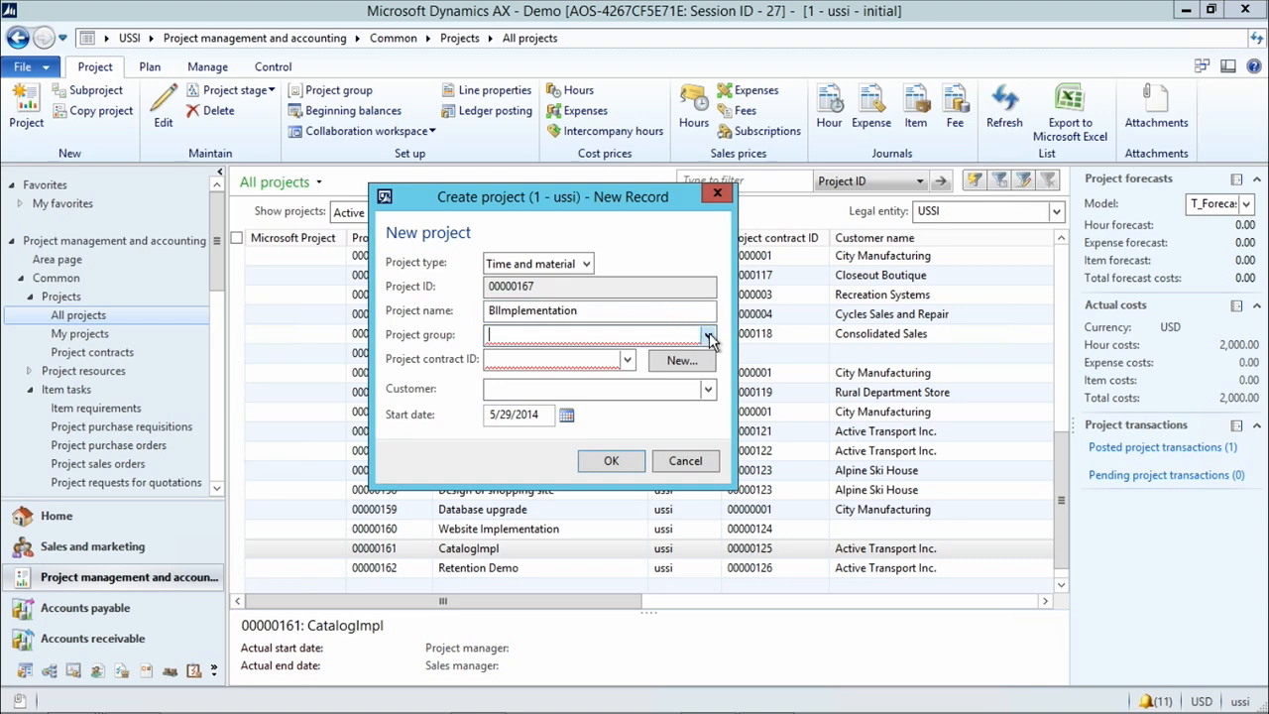
pyautogui.click(707, 335)
pyautogui.click(574, 398)
pyautogui.click(626, 359)
pyautogui.click(560, 406)
pyautogui.click(611, 460)
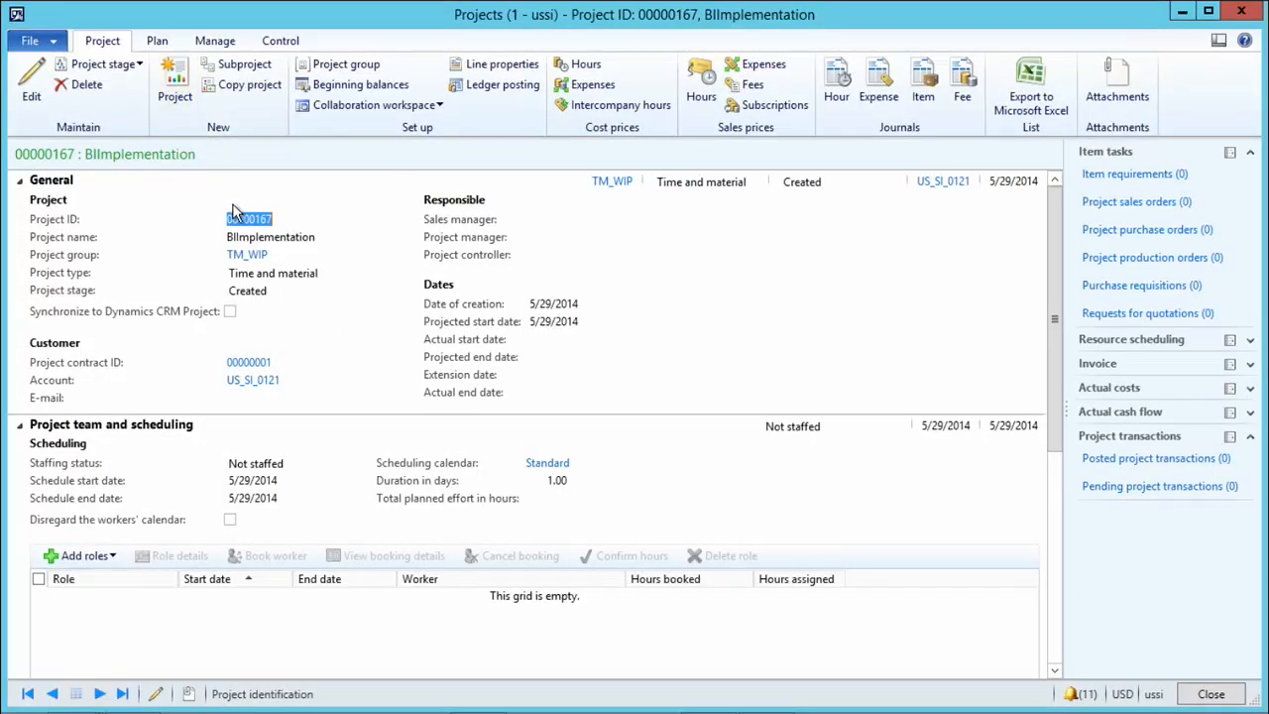
# Set the BIImplementation project's stage to In process.
pyautogui.click(140, 65)
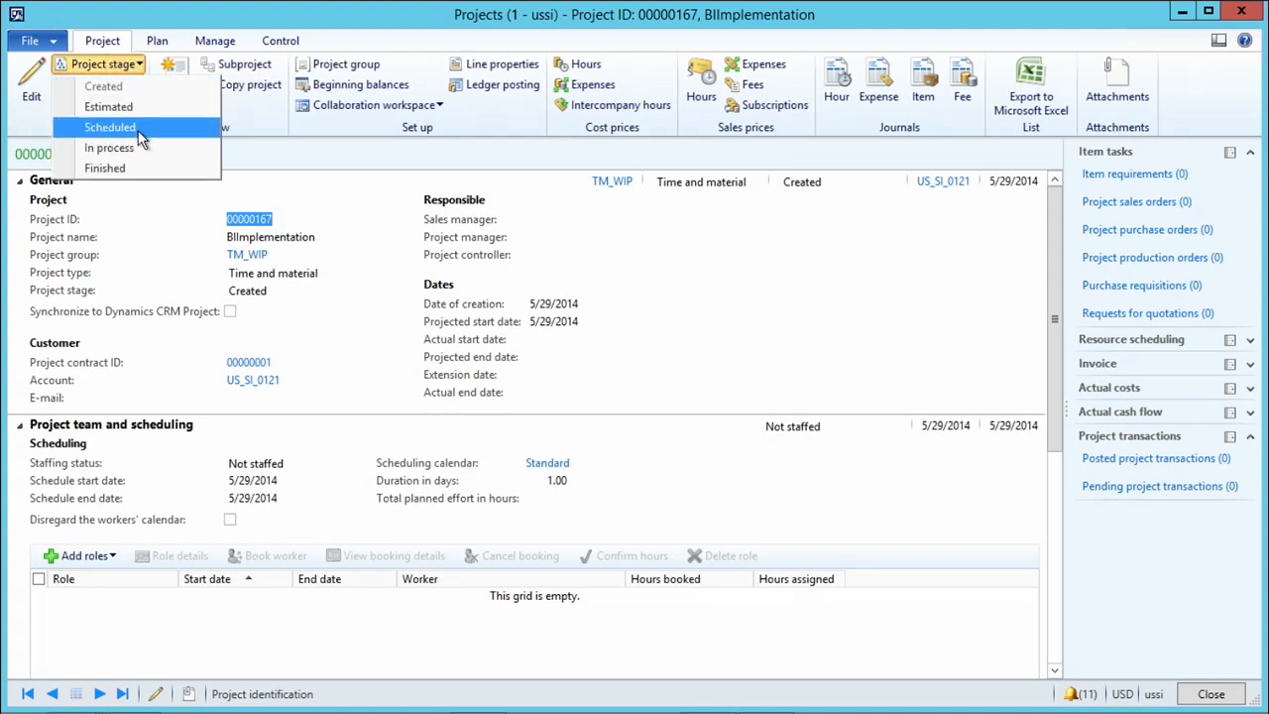
pyautogui.click(114, 147)
pyautogui.click(615, 429)
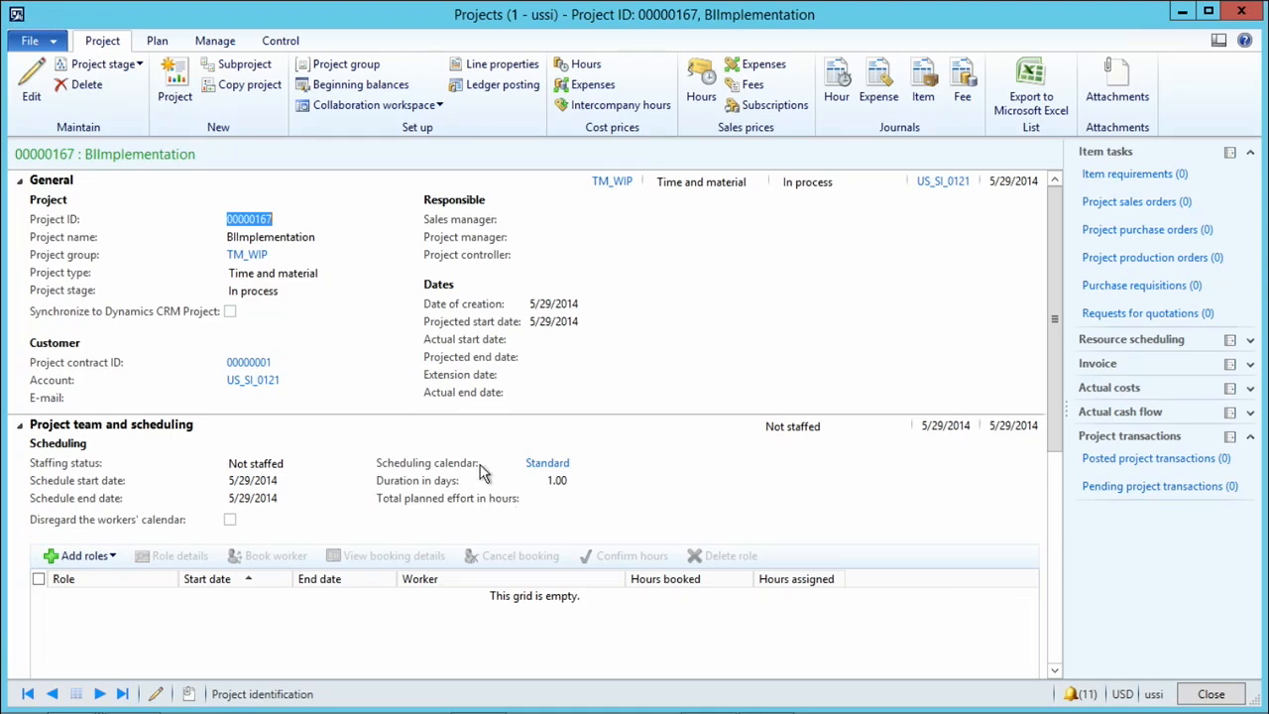
# Create a purchase order item task for the project with Capable Sales and Service as the vendor.
pyautogui.click(214, 41)
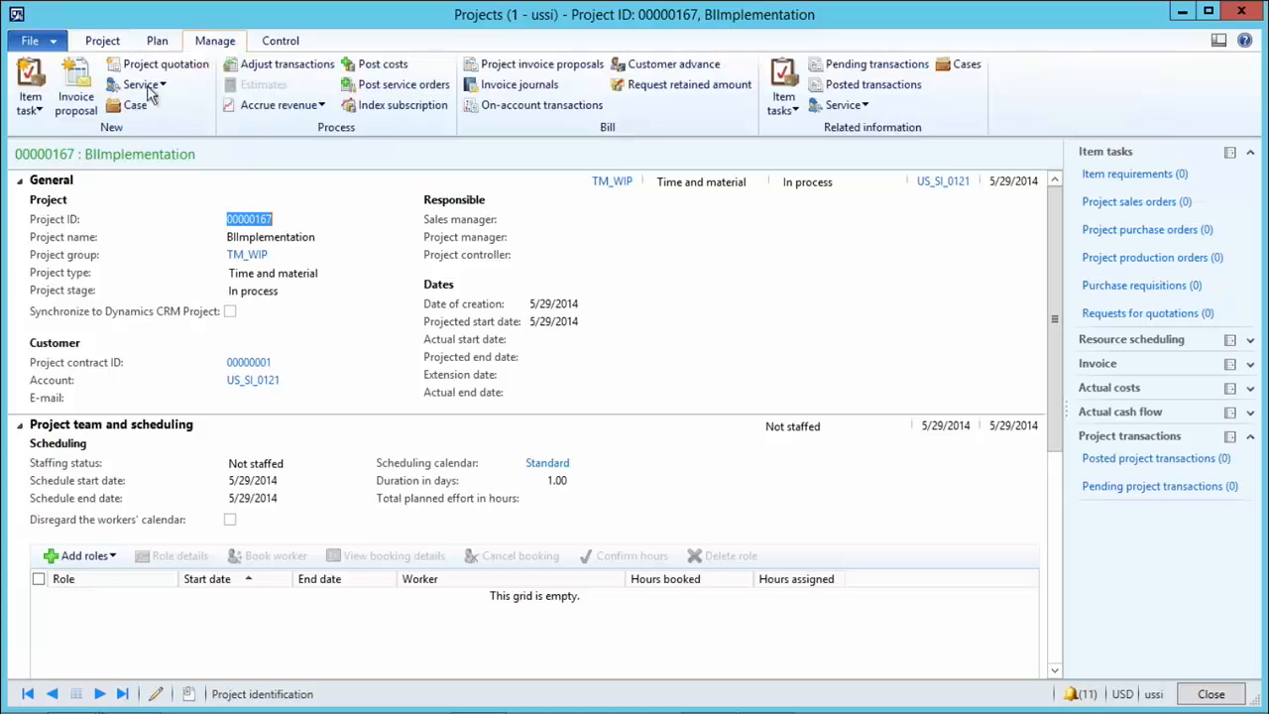
pyautogui.click(33, 119)
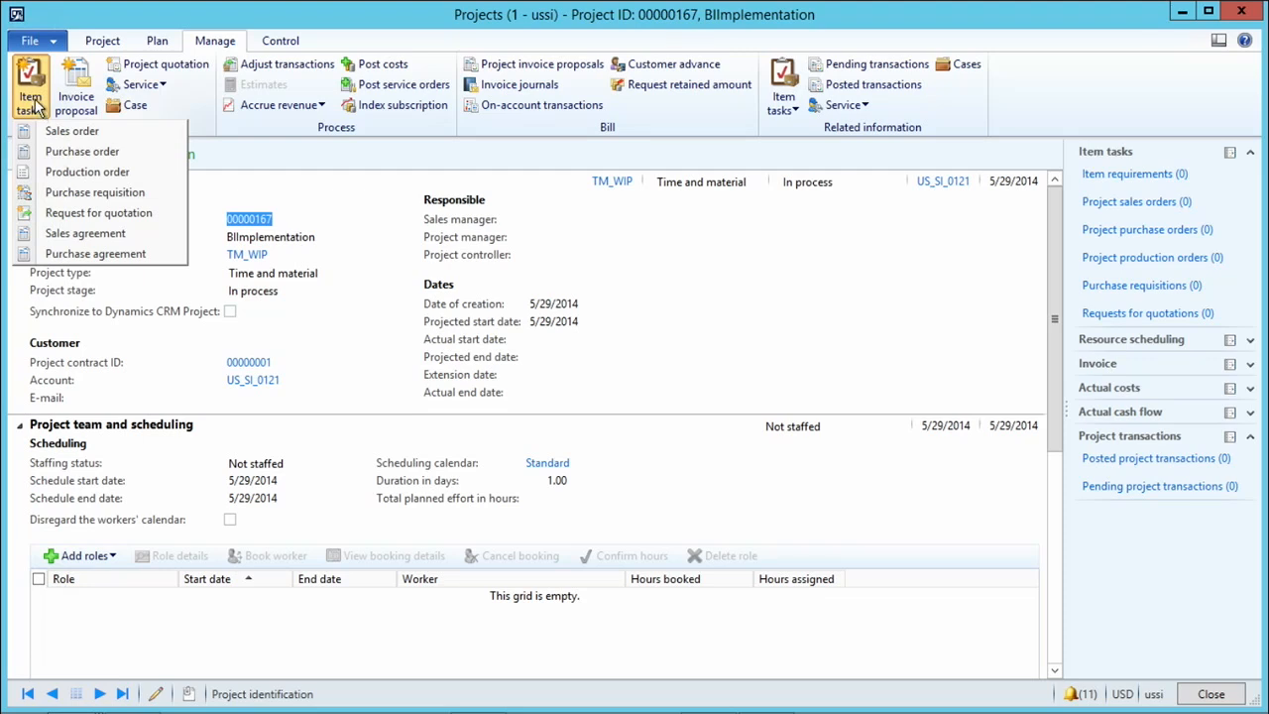
pyautogui.click(66, 148)
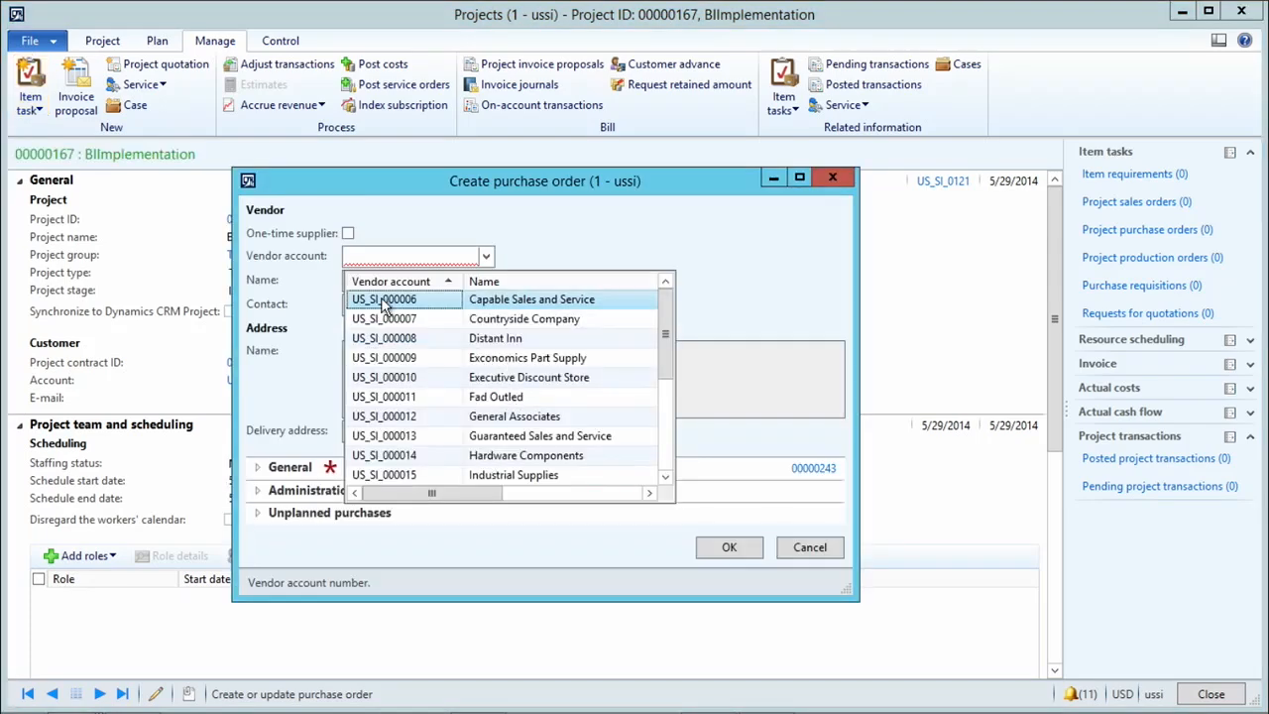
pyautogui.click(707, 550)
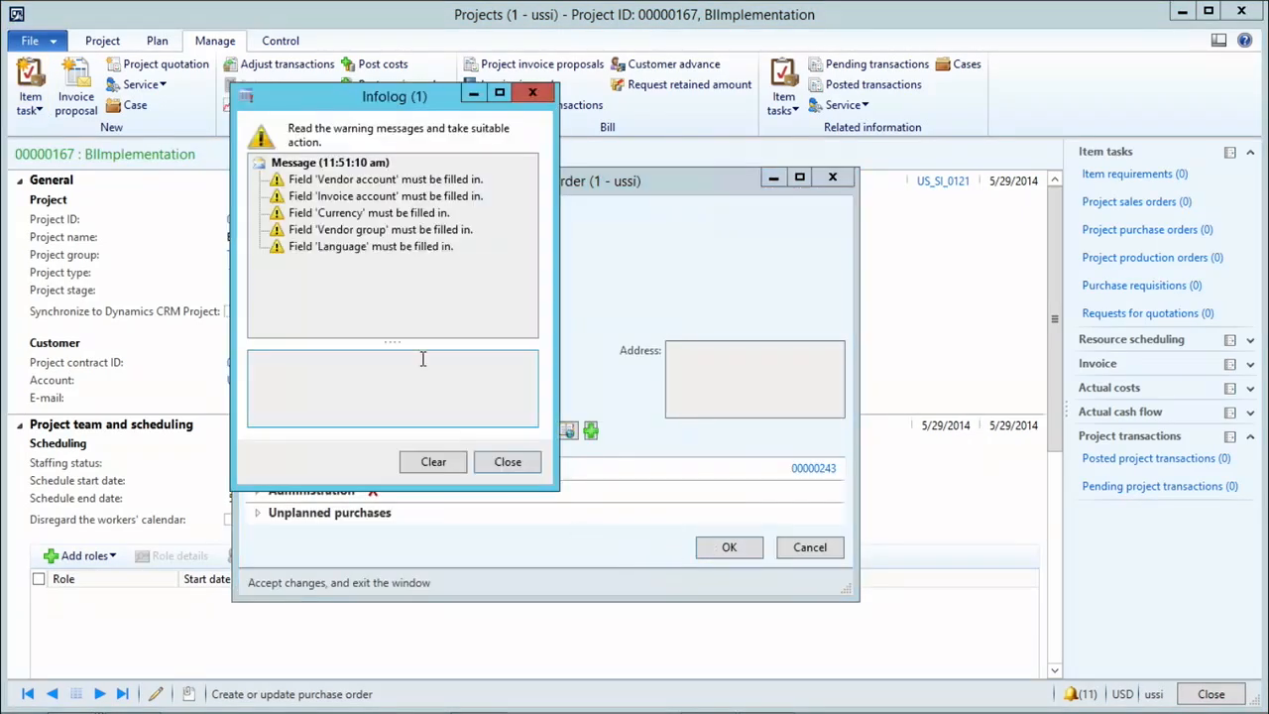
pyautogui.click(502, 458)
pyautogui.click(486, 256)
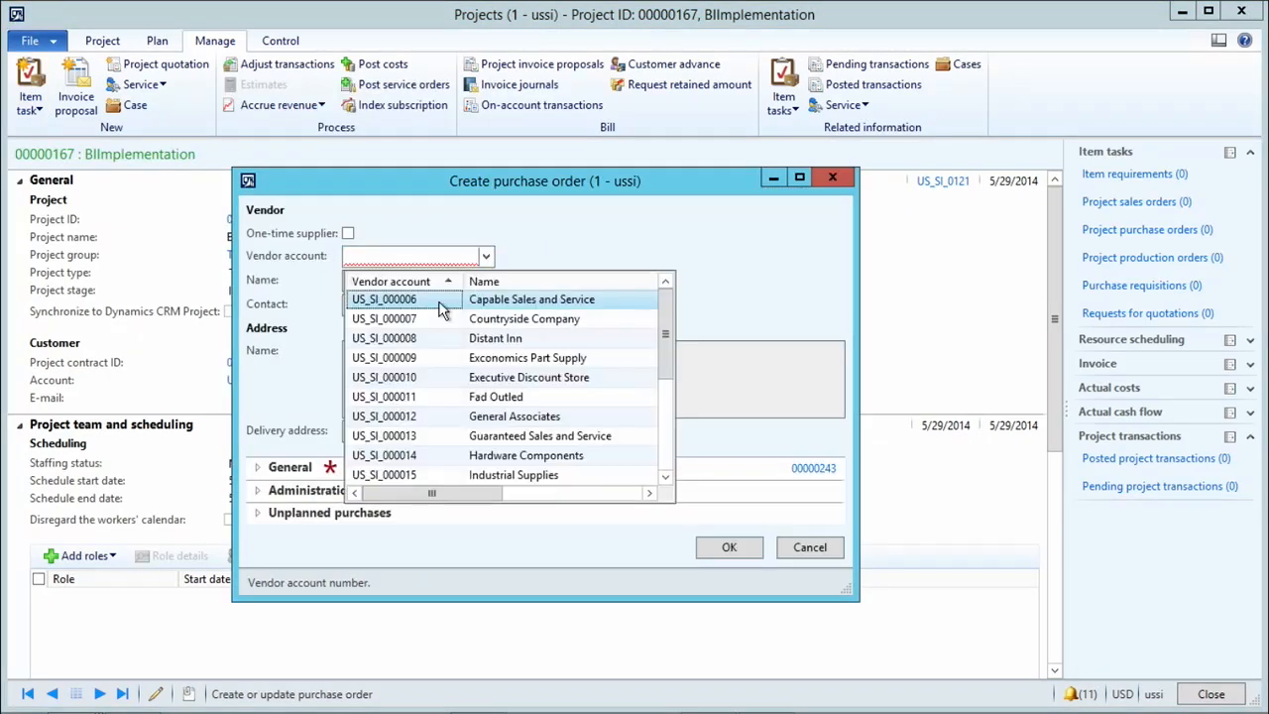
pyautogui.click(446, 302)
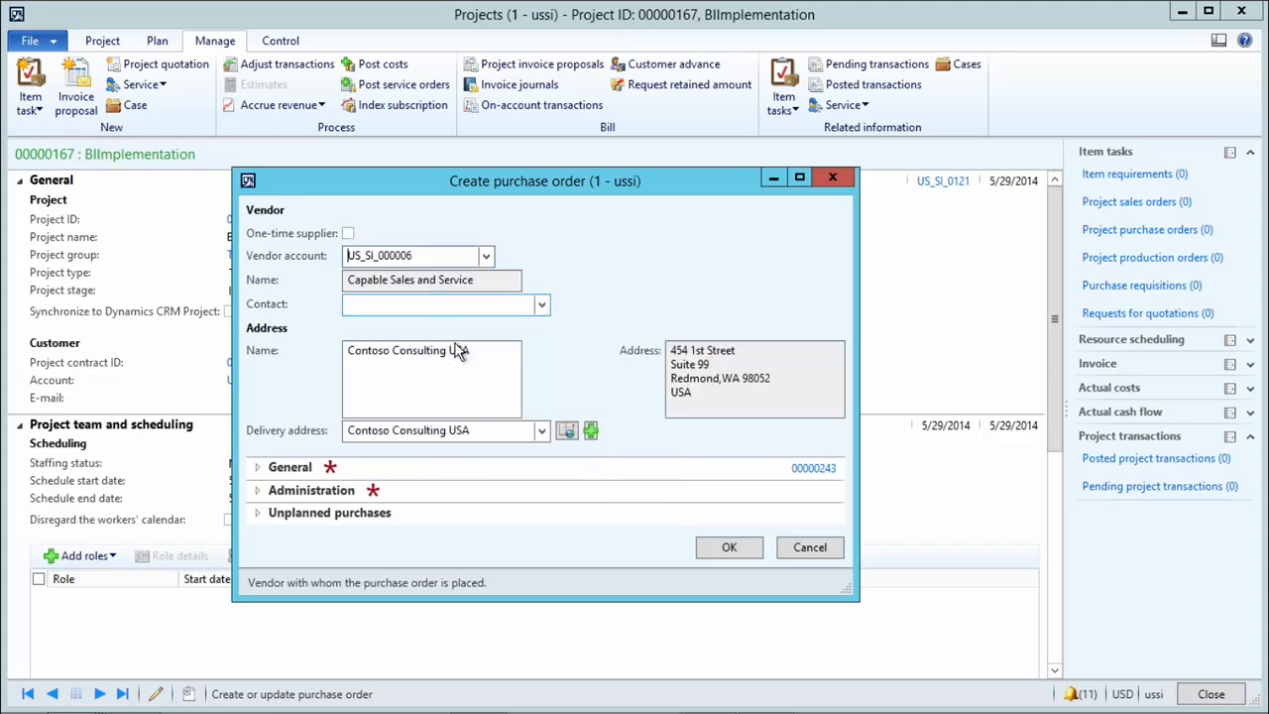
pyautogui.click(730, 550)
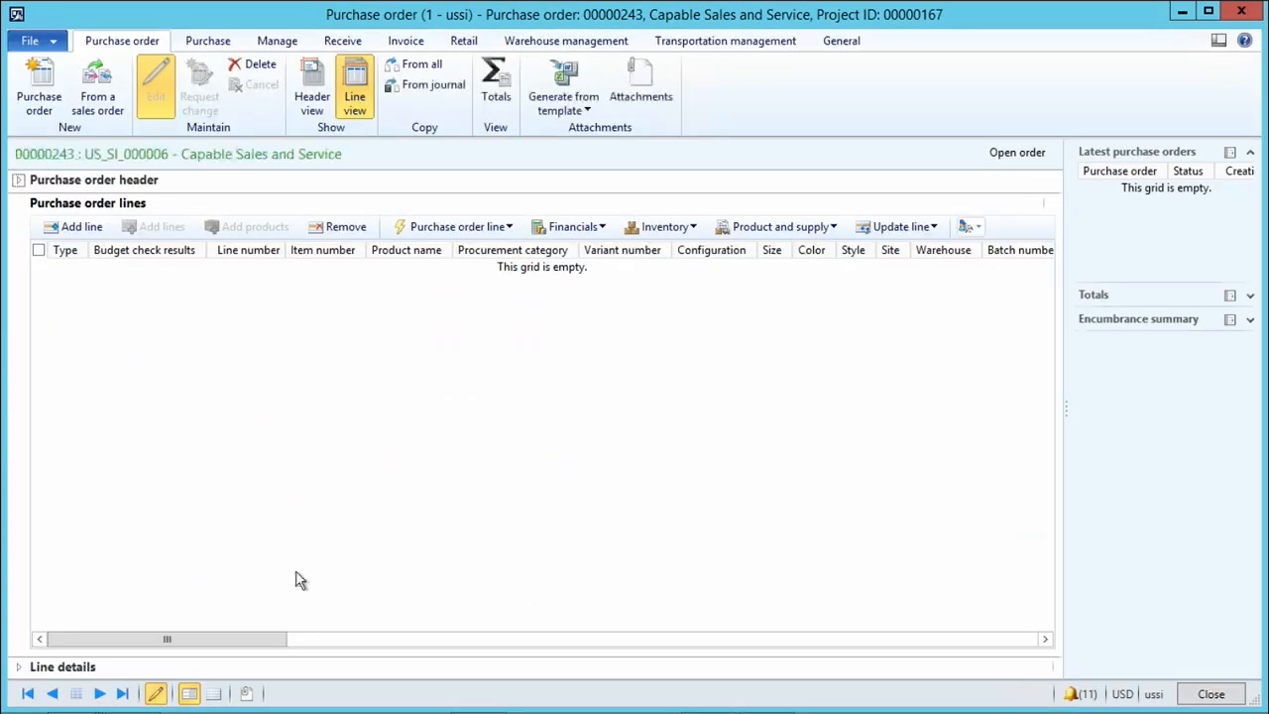
# Examine the project identification in the purchase order's line details.
pyautogui.click(20, 670)
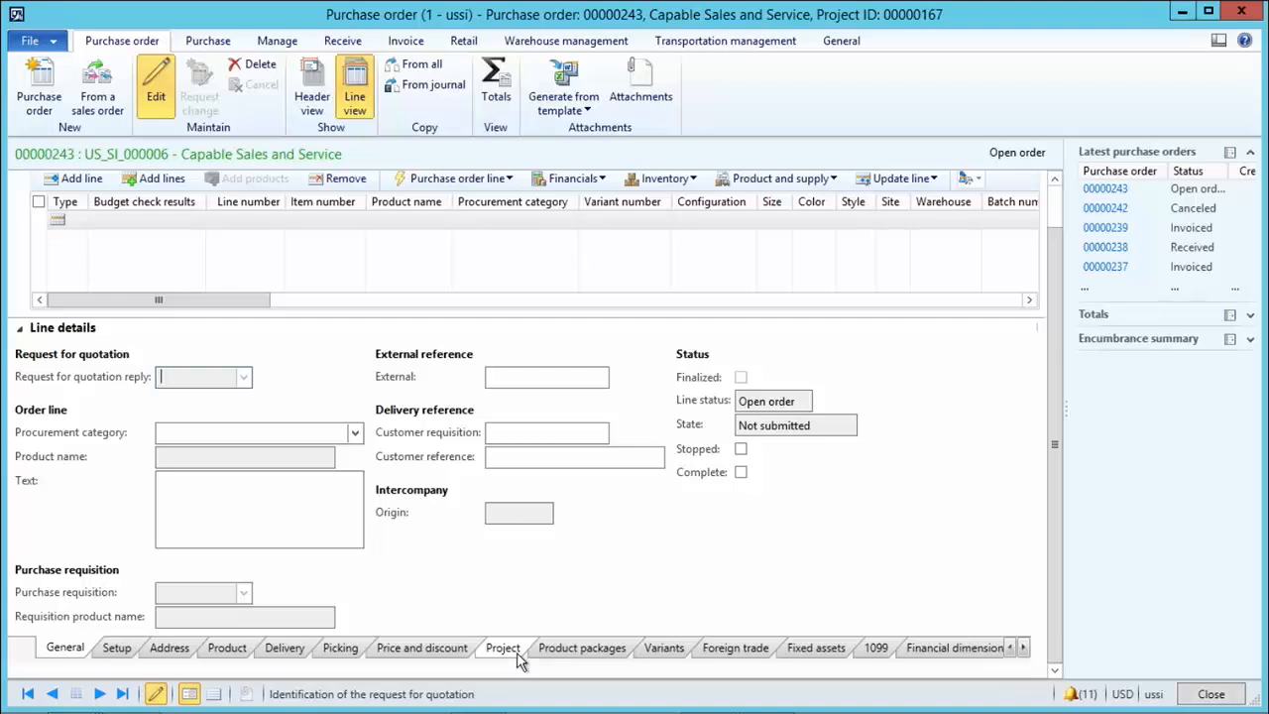
pyautogui.click(511, 656)
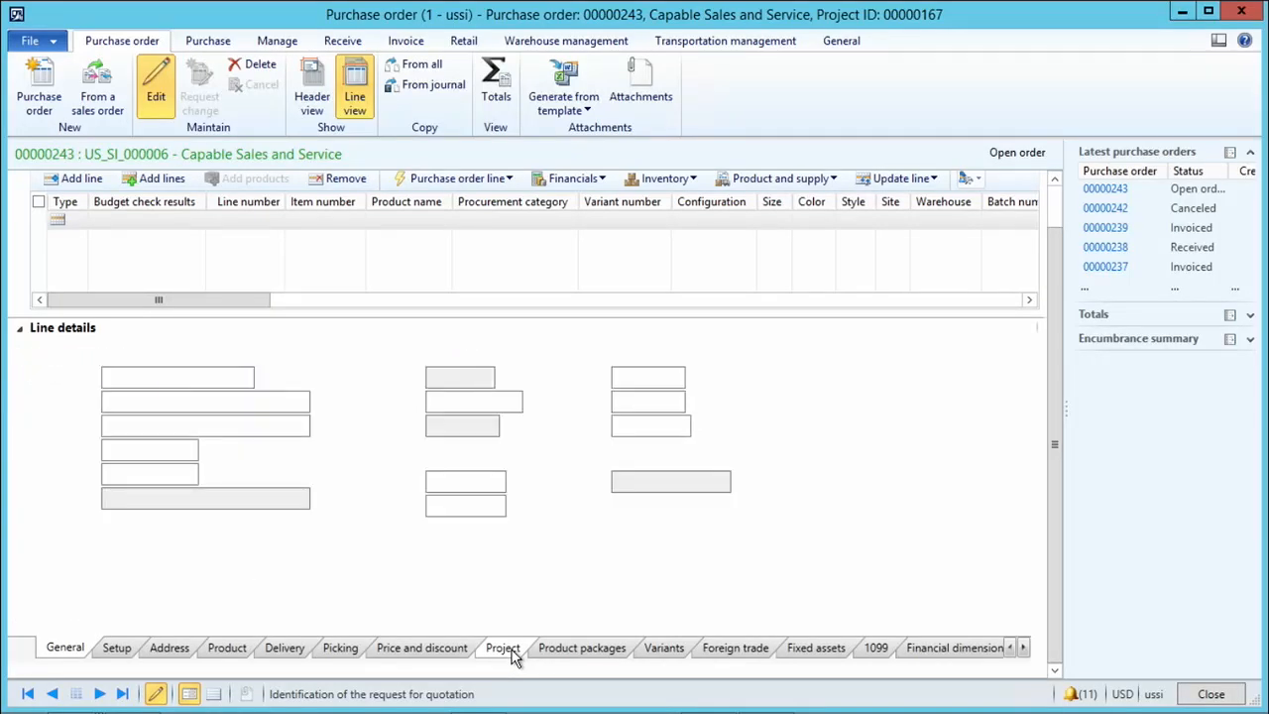
pyautogui.moveTo(136, 378)
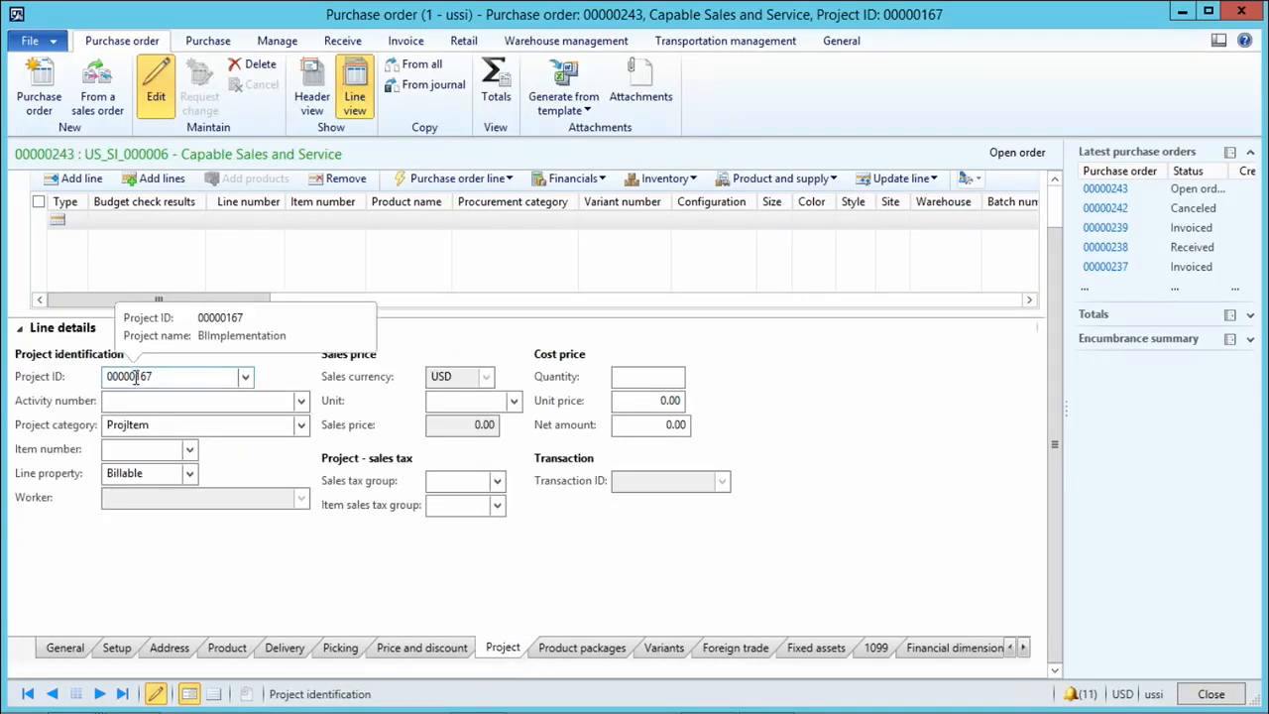
pyautogui.click(22, 333)
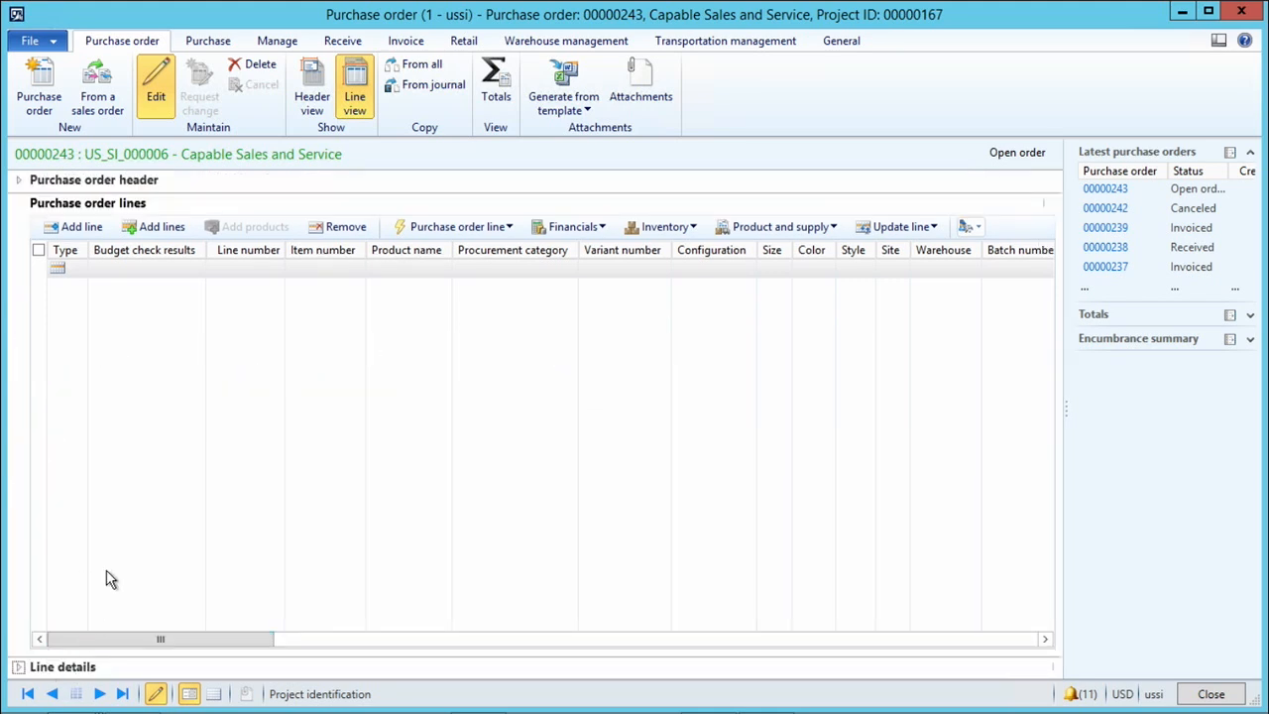
# Fill in the first purchase order line with item S0020 and a quantity of 10.
pyautogui.click(355, 270)
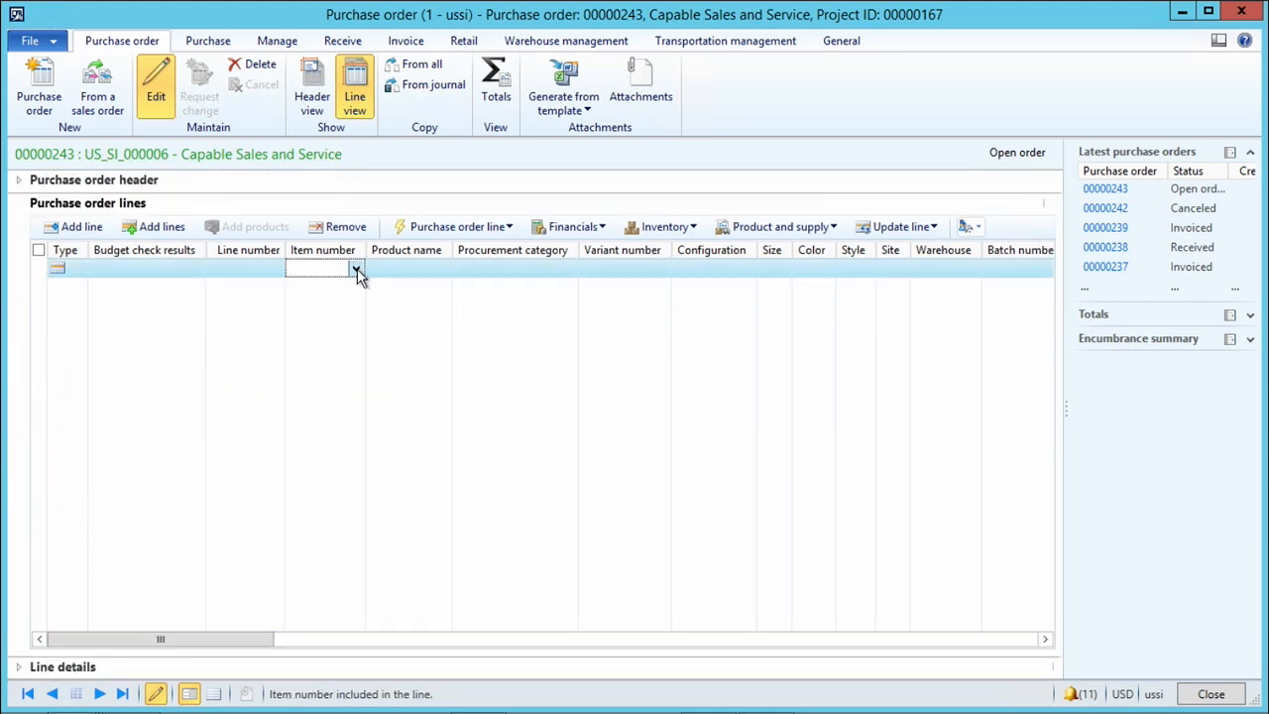
pyautogui.scroll(-4, 414, 466)
pyautogui.click(422, 483)
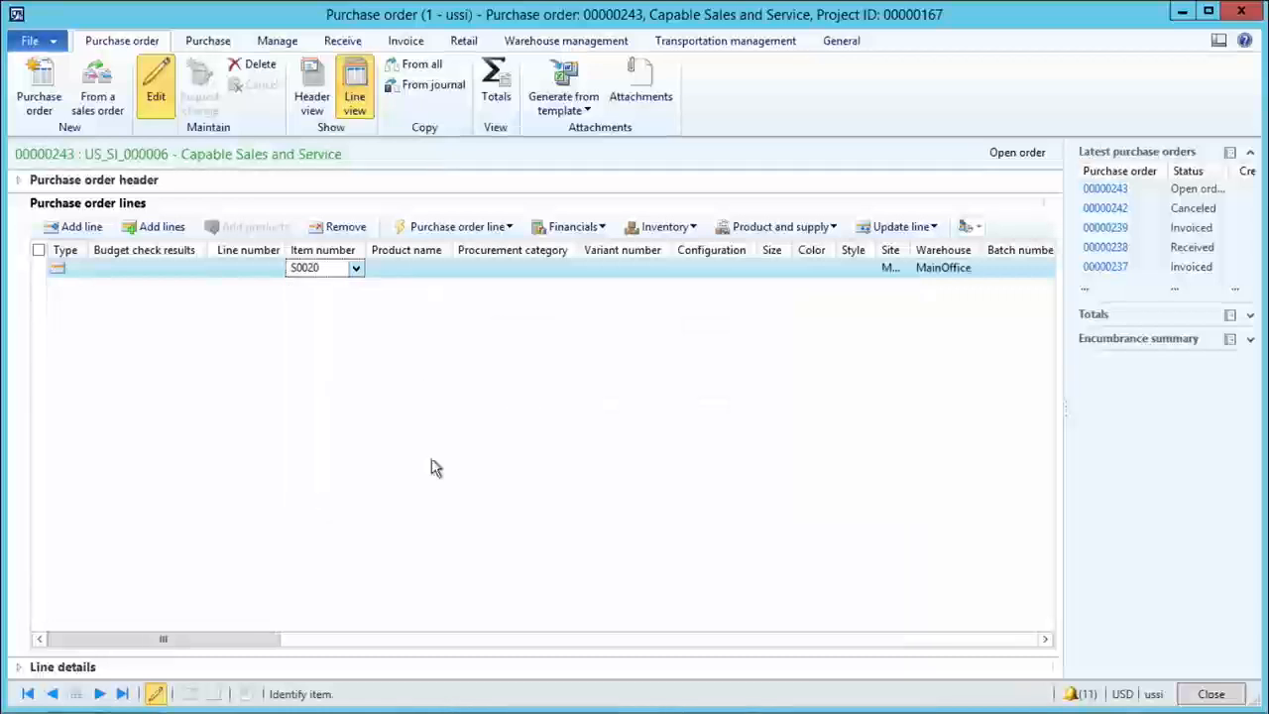
pyautogui.click(853, 272)
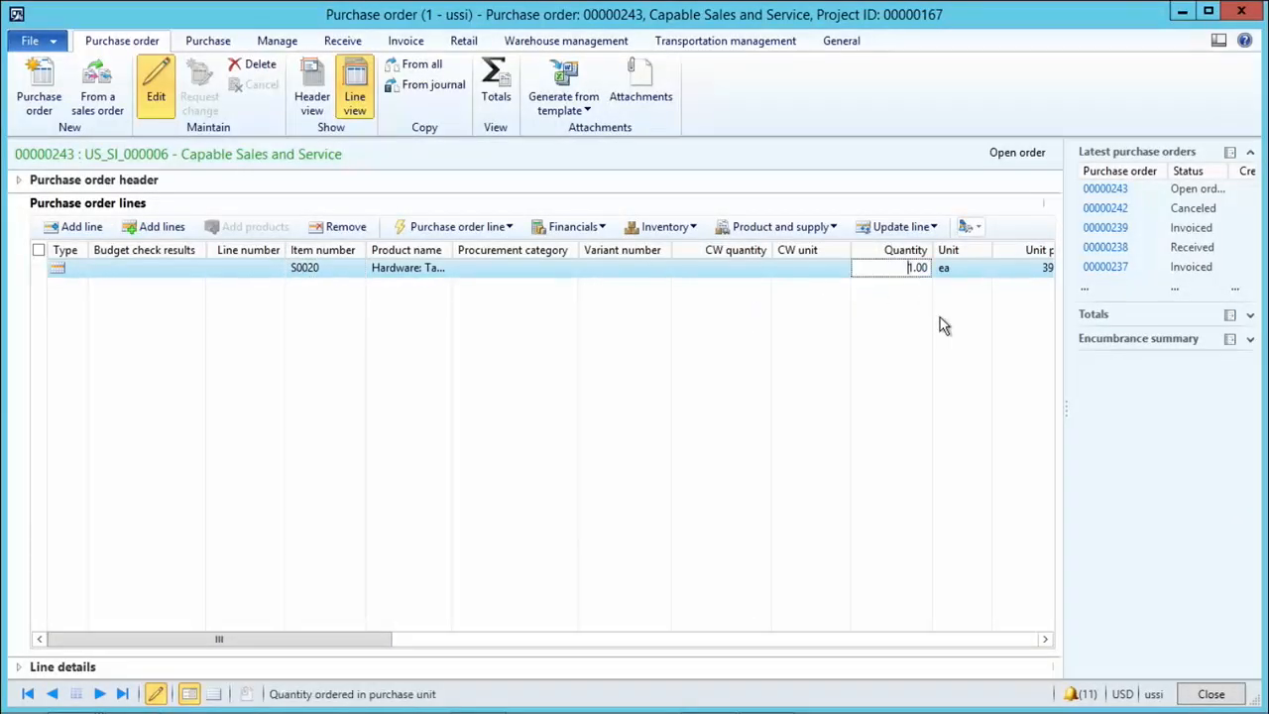
pyautogui.write('0')
pyautogui.press('Tab')
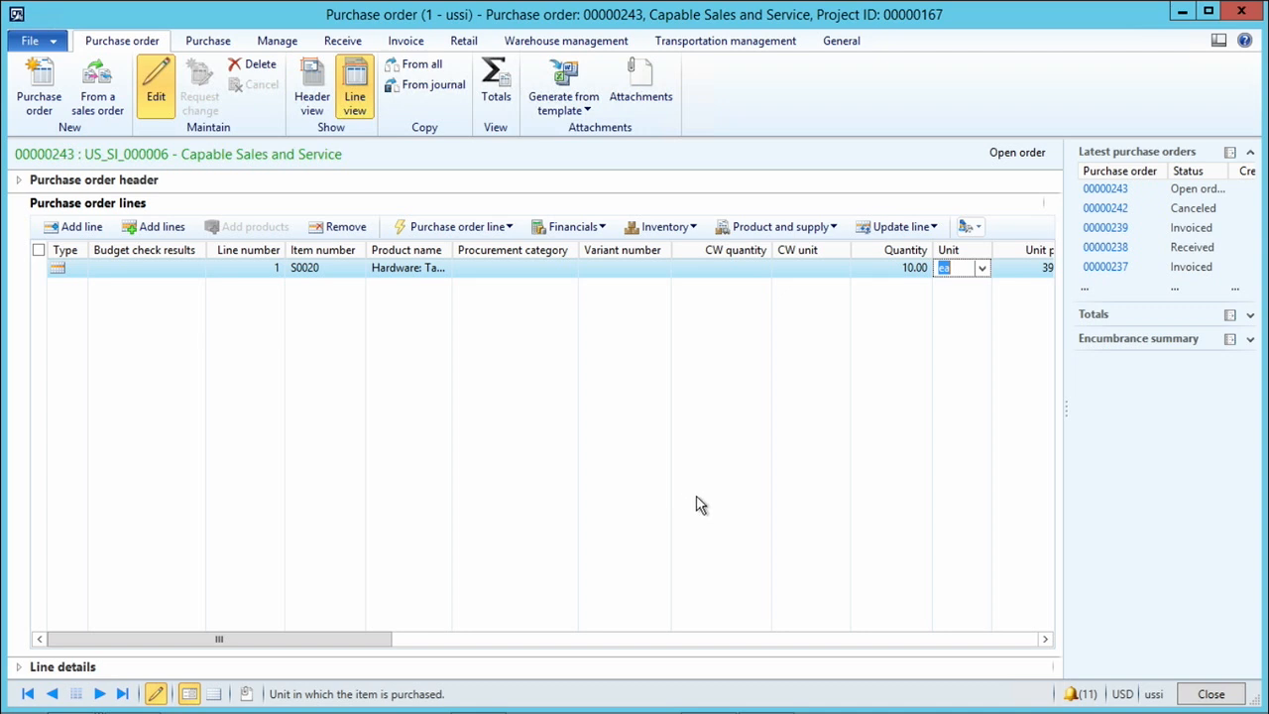
# Check the line's price and confirm the purchase order.
pyautogui.click(1042, 640)
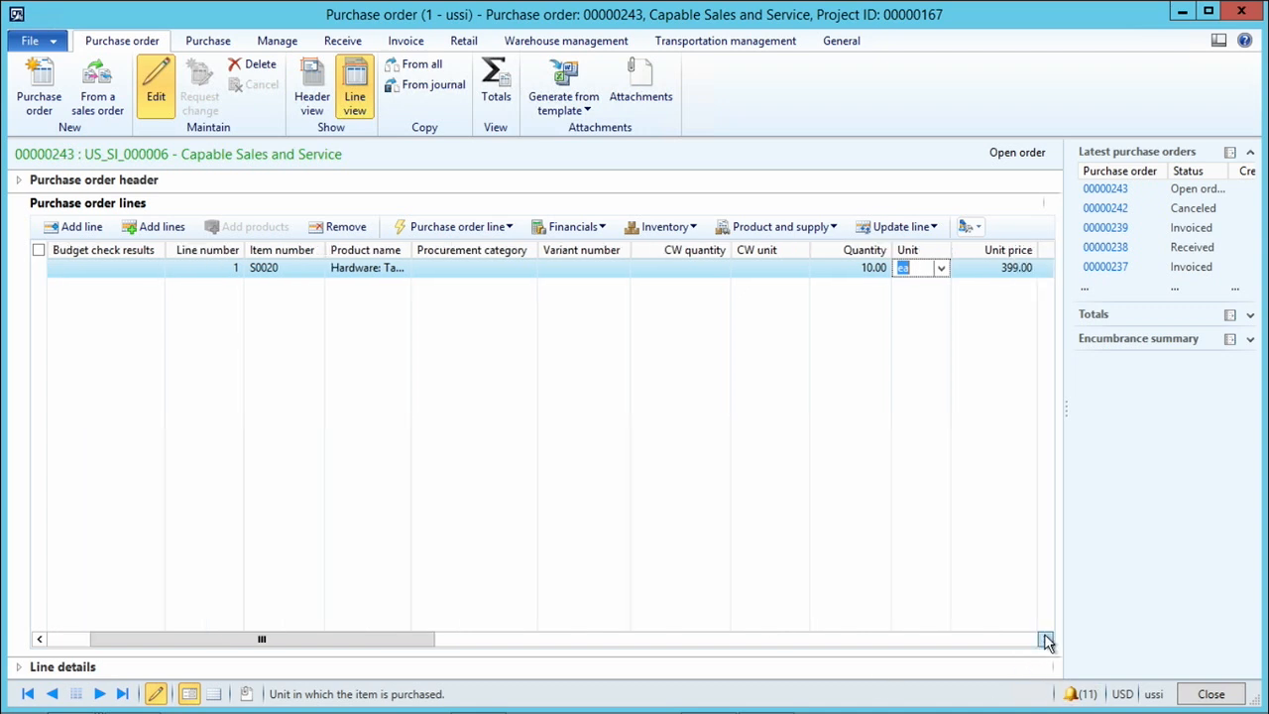
pyautogui.click(1045, 640)
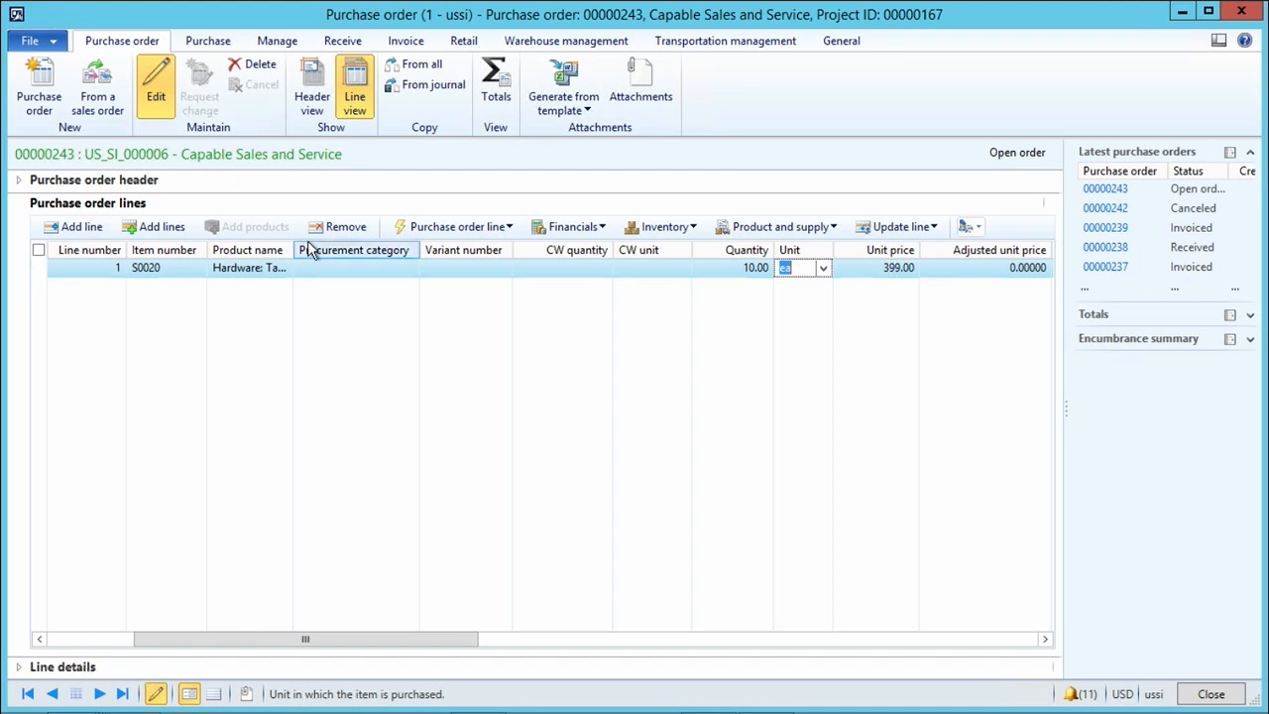
pyautogui.click(208, 41)
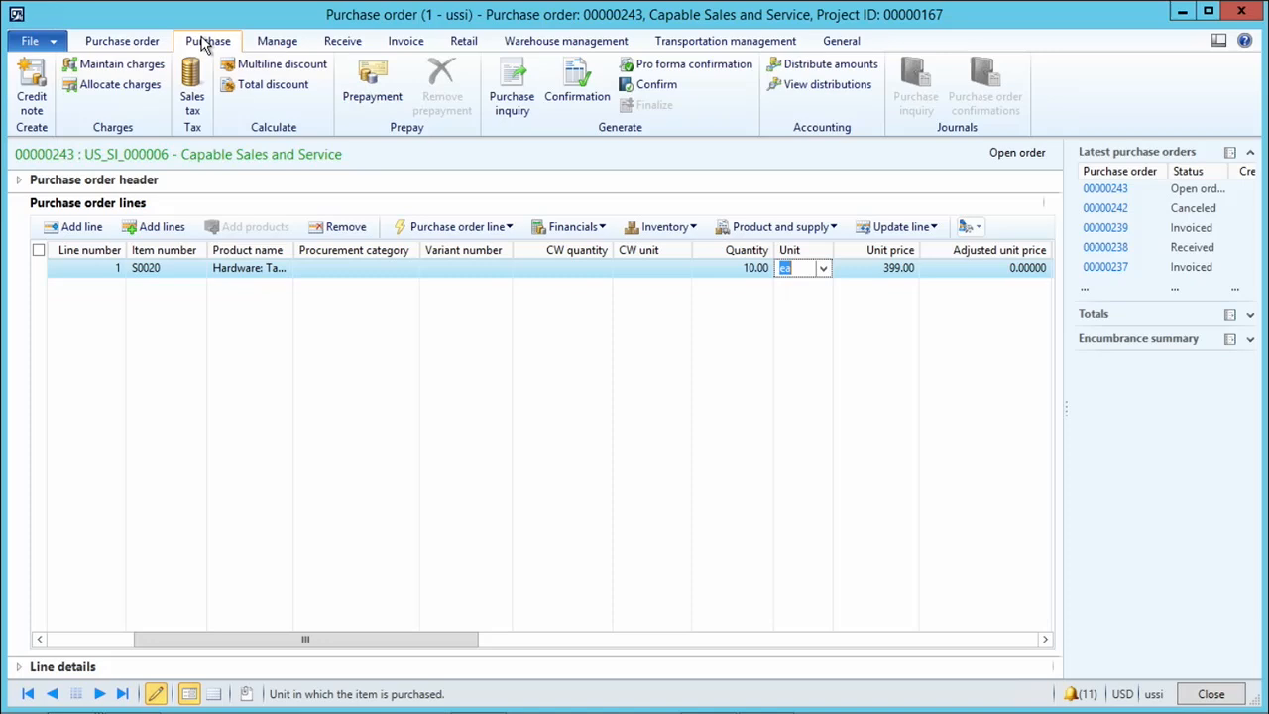
pyautogui.click(640, 87)
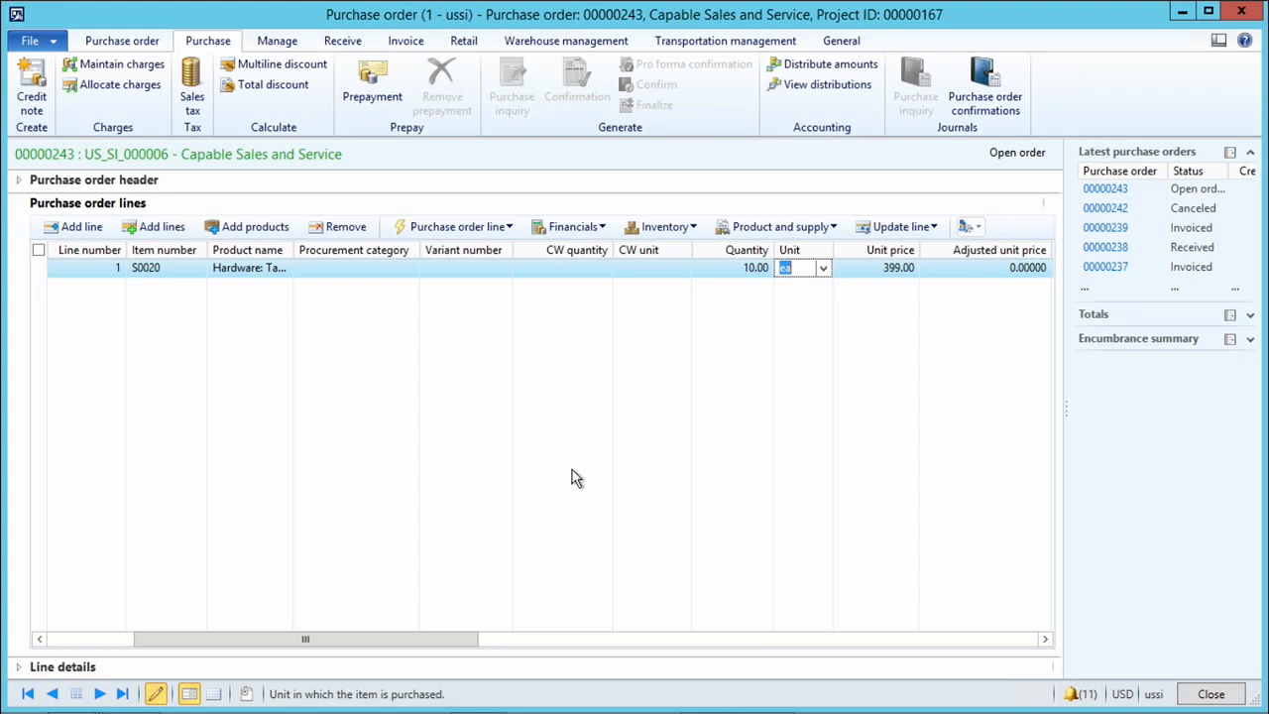
# Post the product receipt for the ordered quantity with product receipt number 12355, after checking its lines.
pyautogui.click(347, 42)
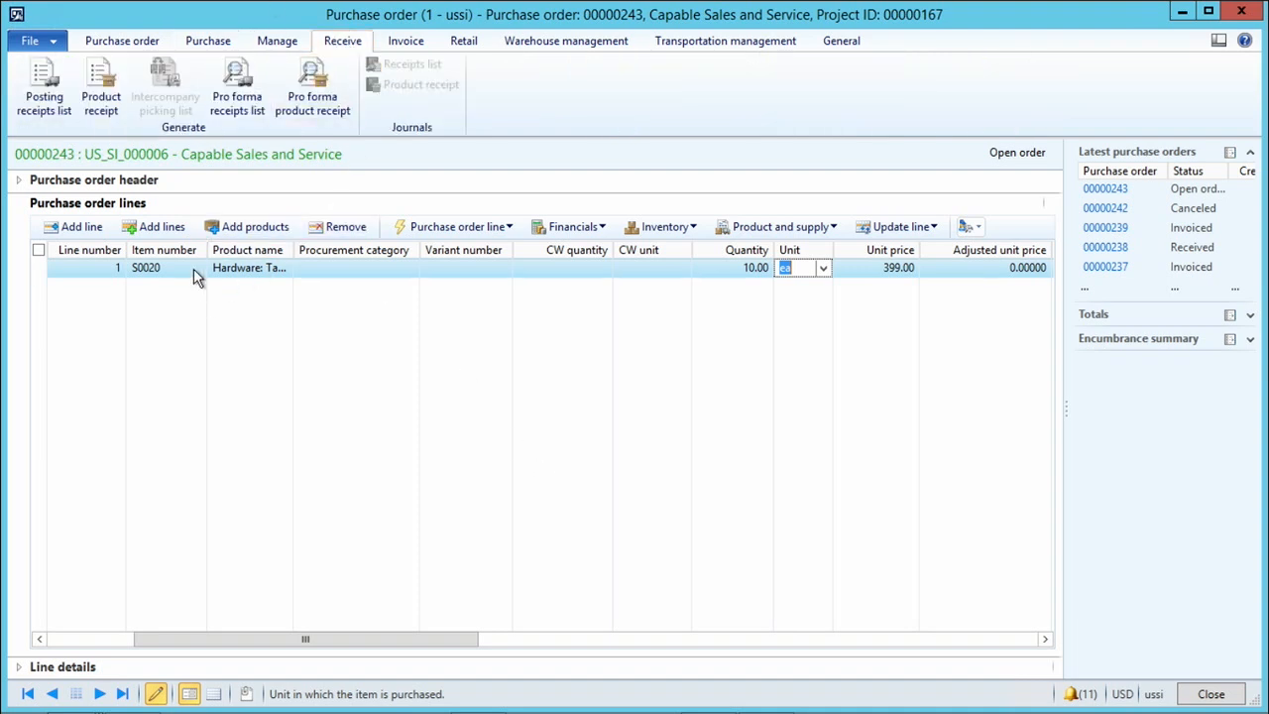
pyautogui.click(101, 90)
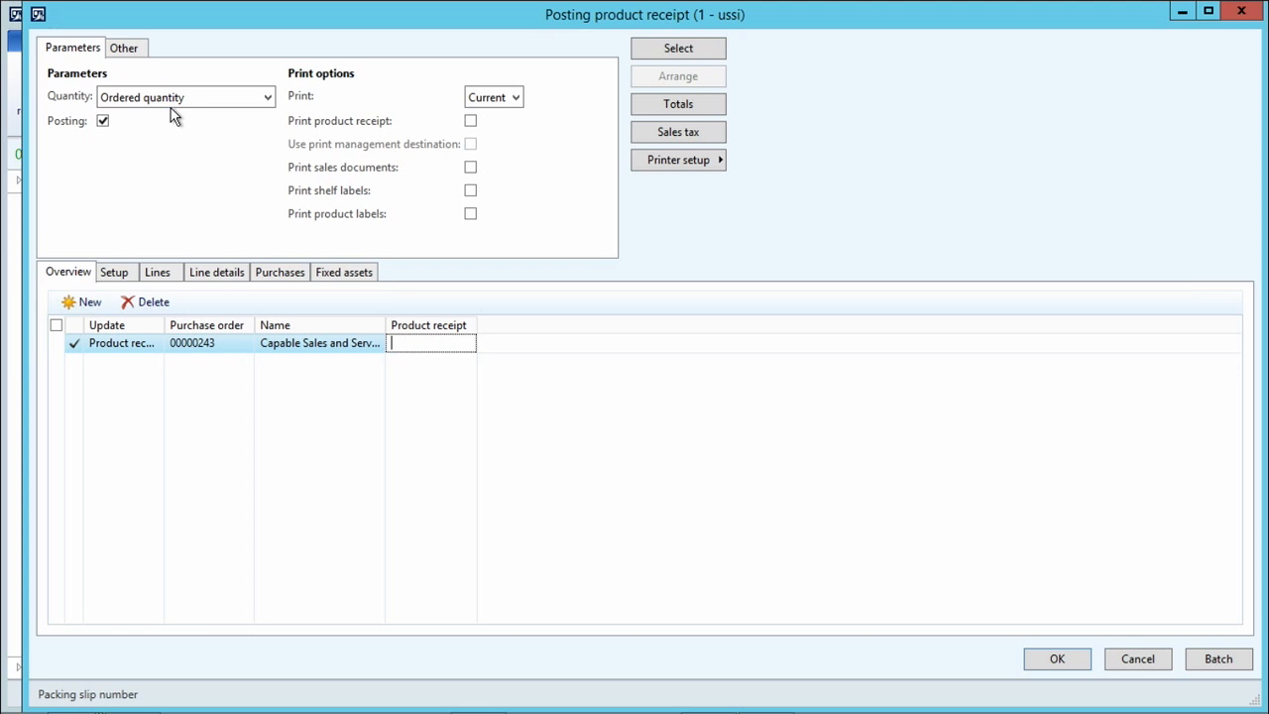
pyautogui.click(157, 272)
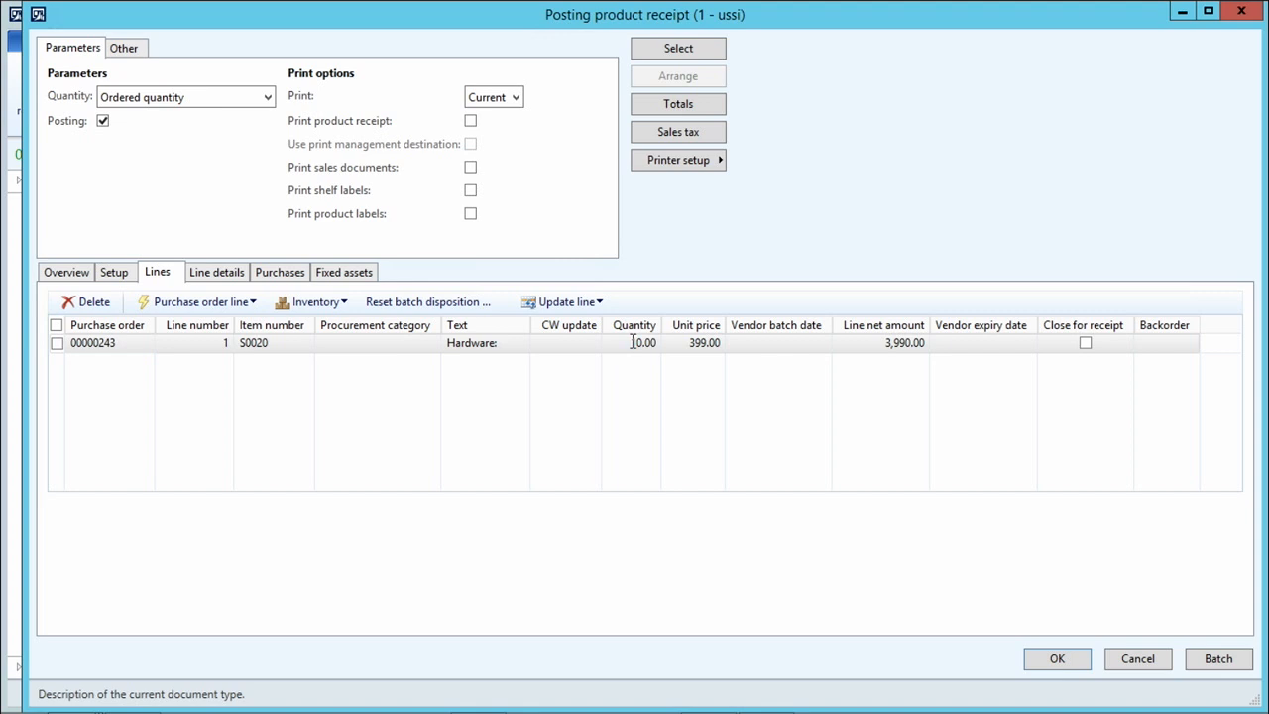
pyautogui.click(47, 276)
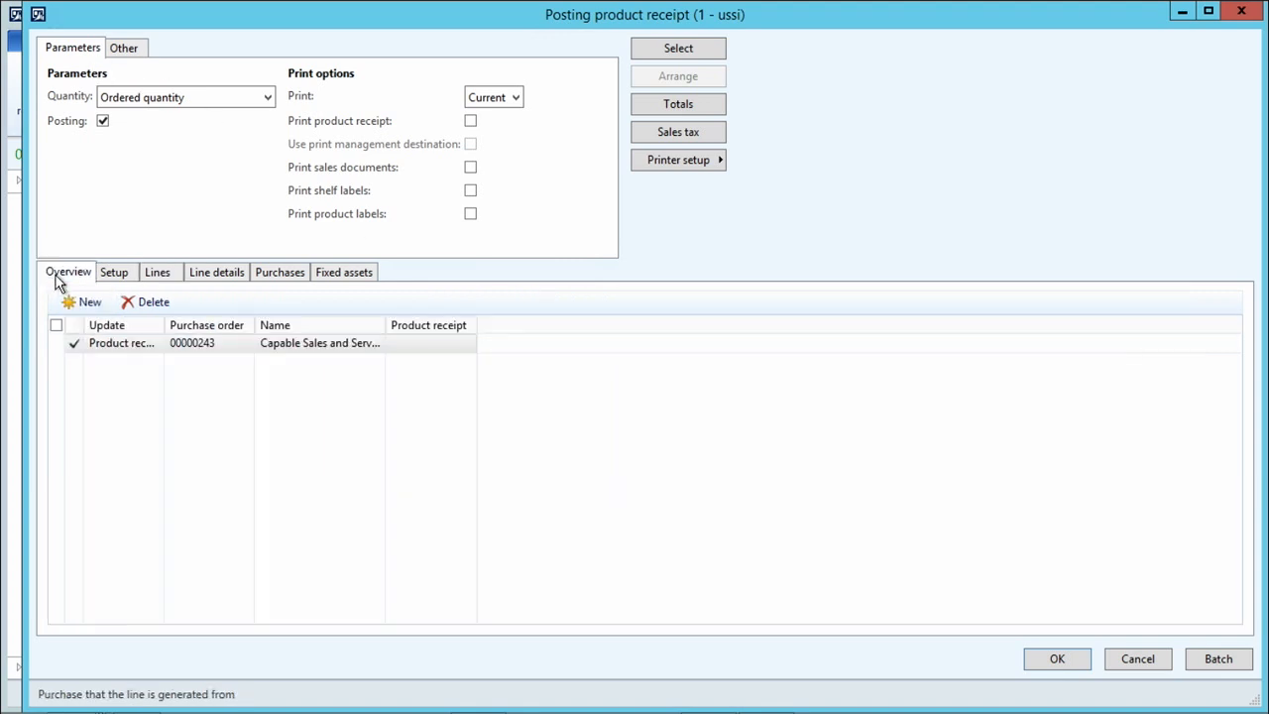
pyautogui.click(420, 343)
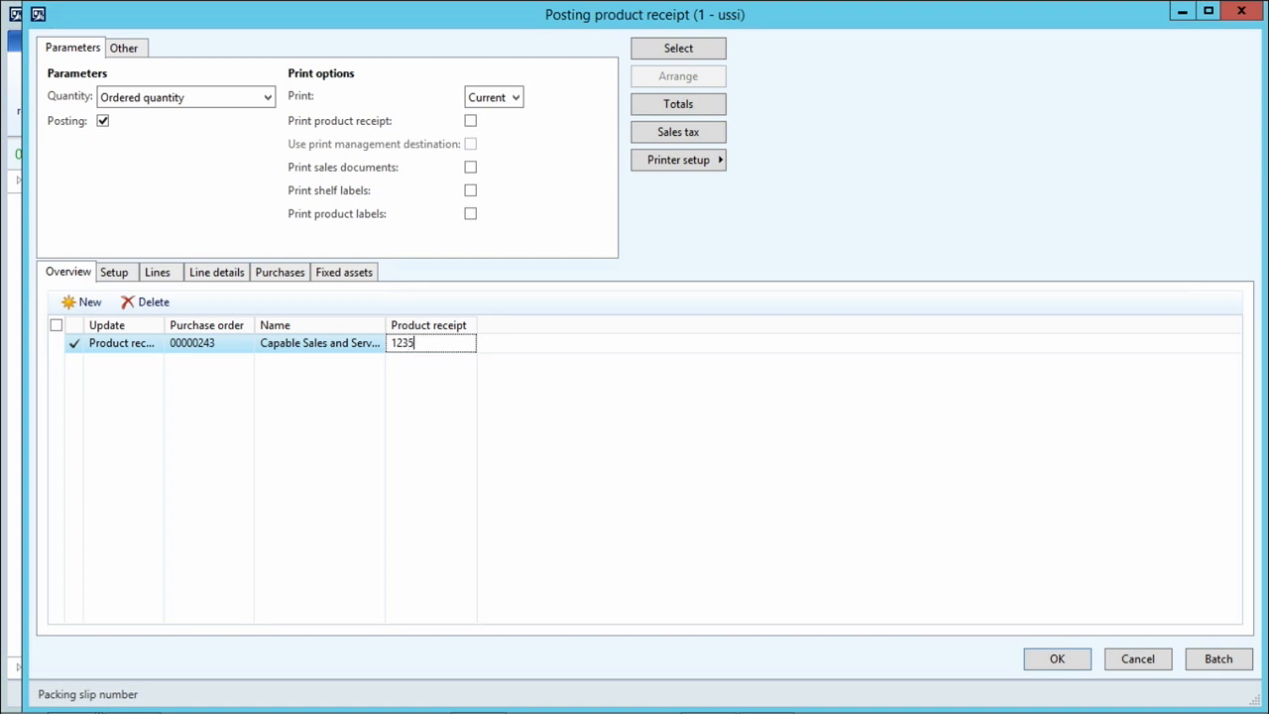
pyautogui.click(1059, 662)
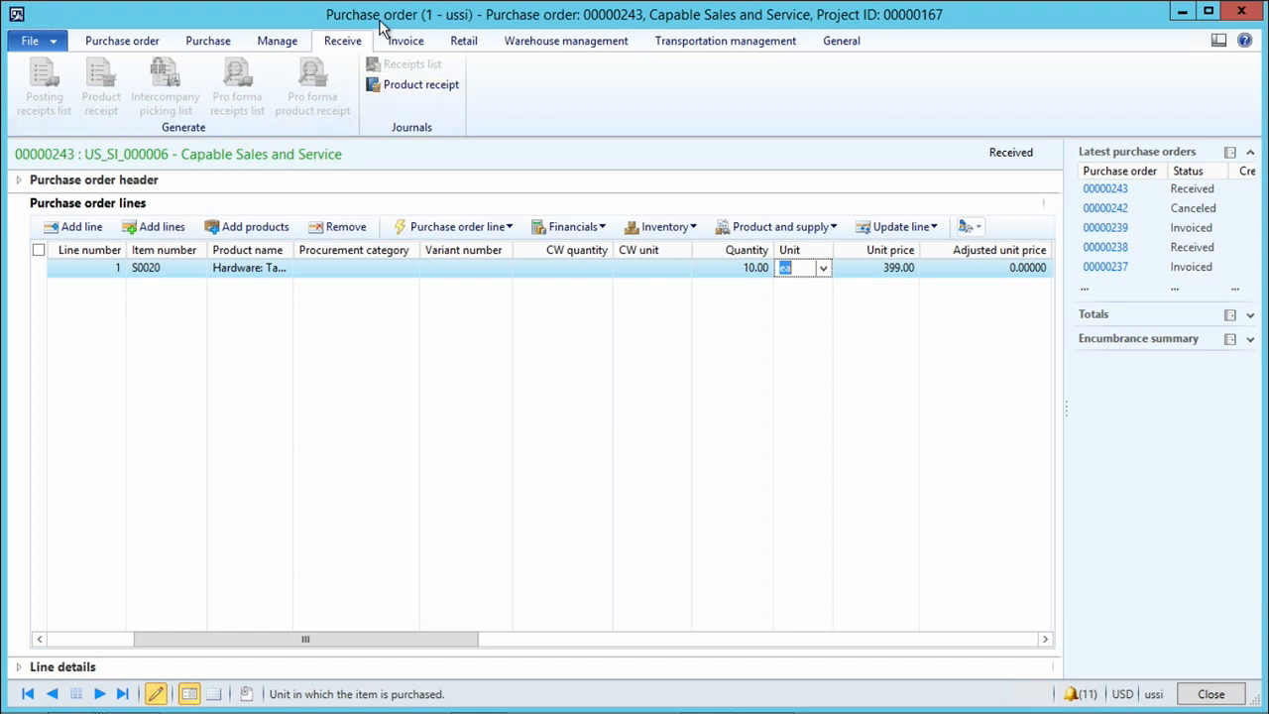
# Generate a vendor invoice from the purchase order, accepting Product receipt quantity as the default quantity for lines.
pyautogui.click(407, 42)
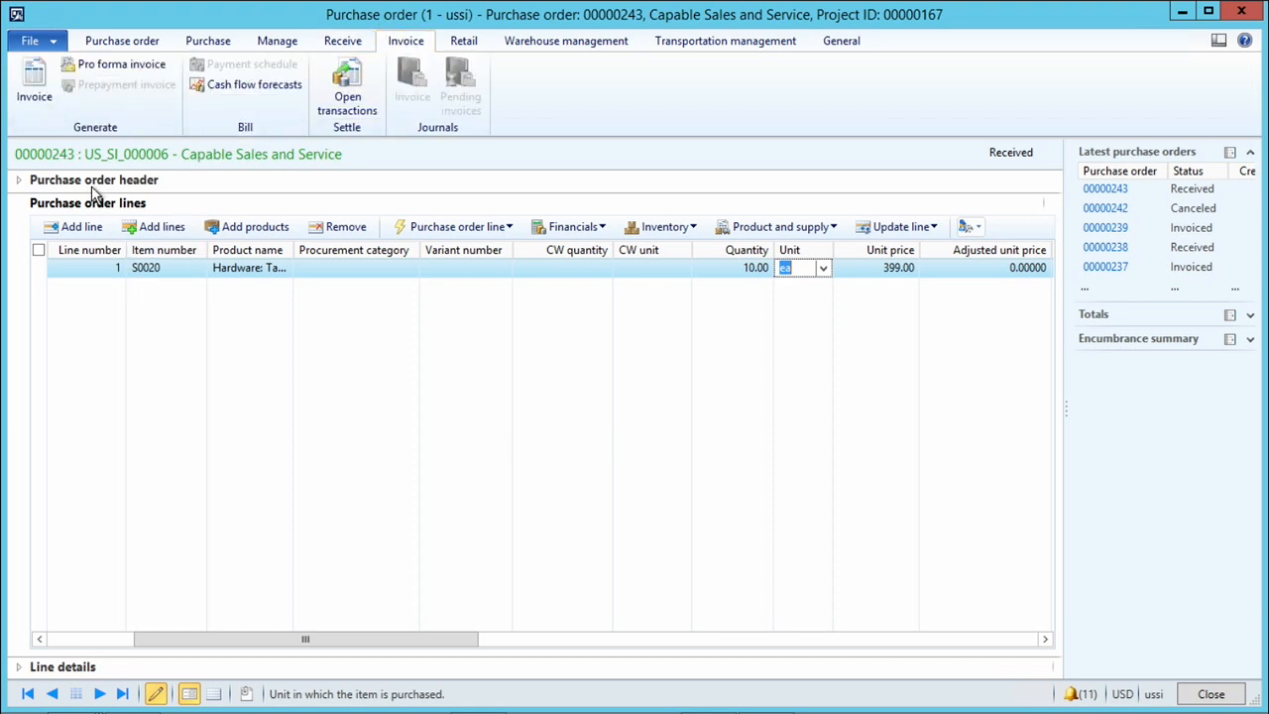
pyautogui.click(36, 89)
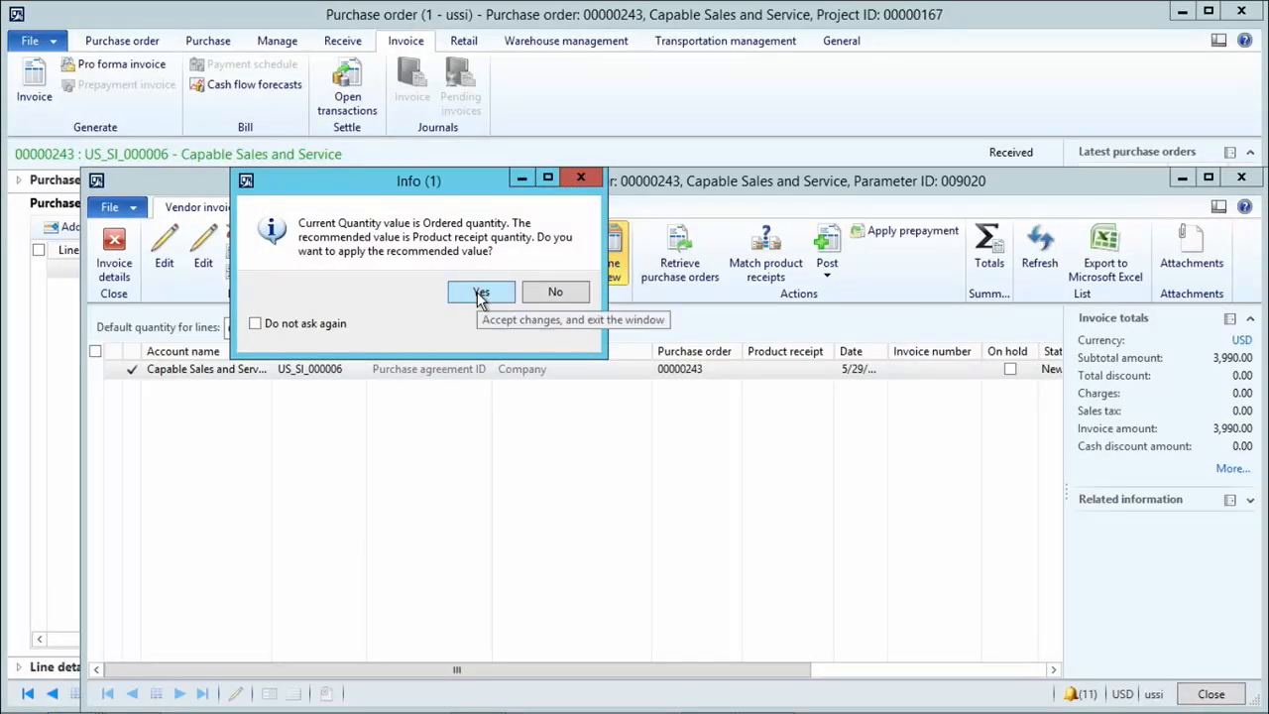
pyautogui.click(479, 294)
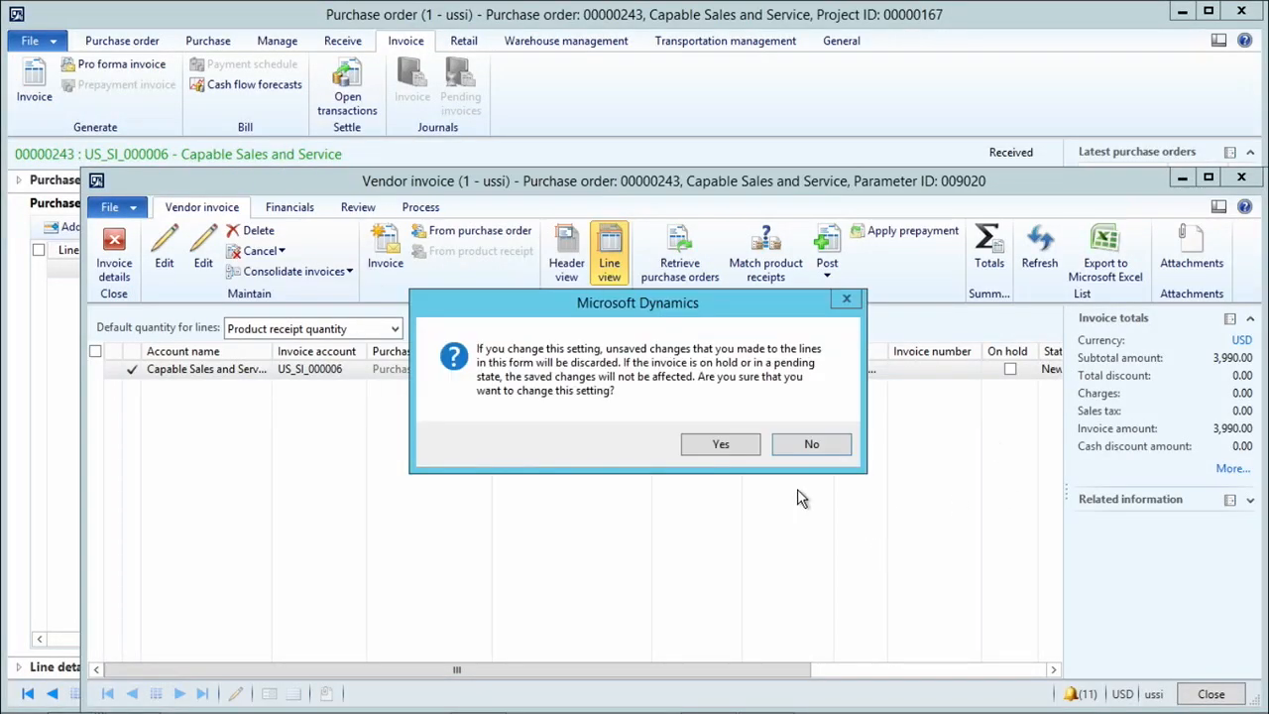
pyautogui.click(741, 443)
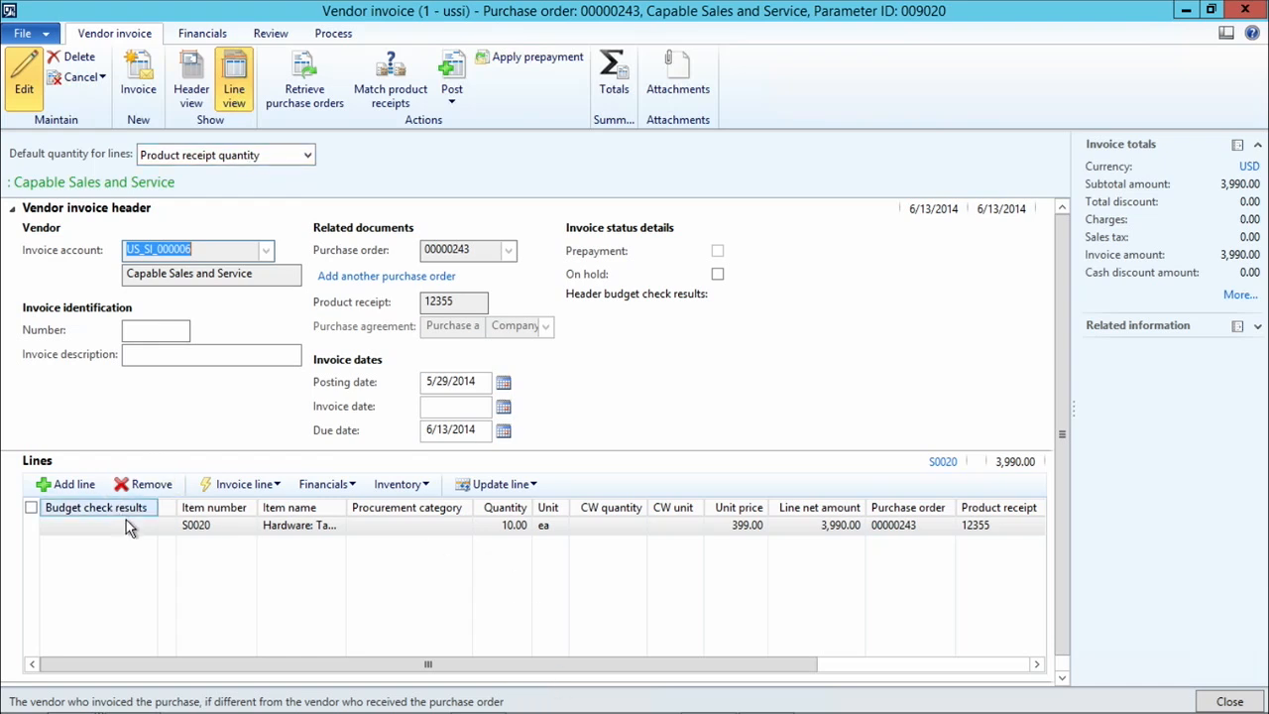
# Enter 45677 as the vendor invoice's identification number and post the invoice.
pyautogui.click(171, 335)
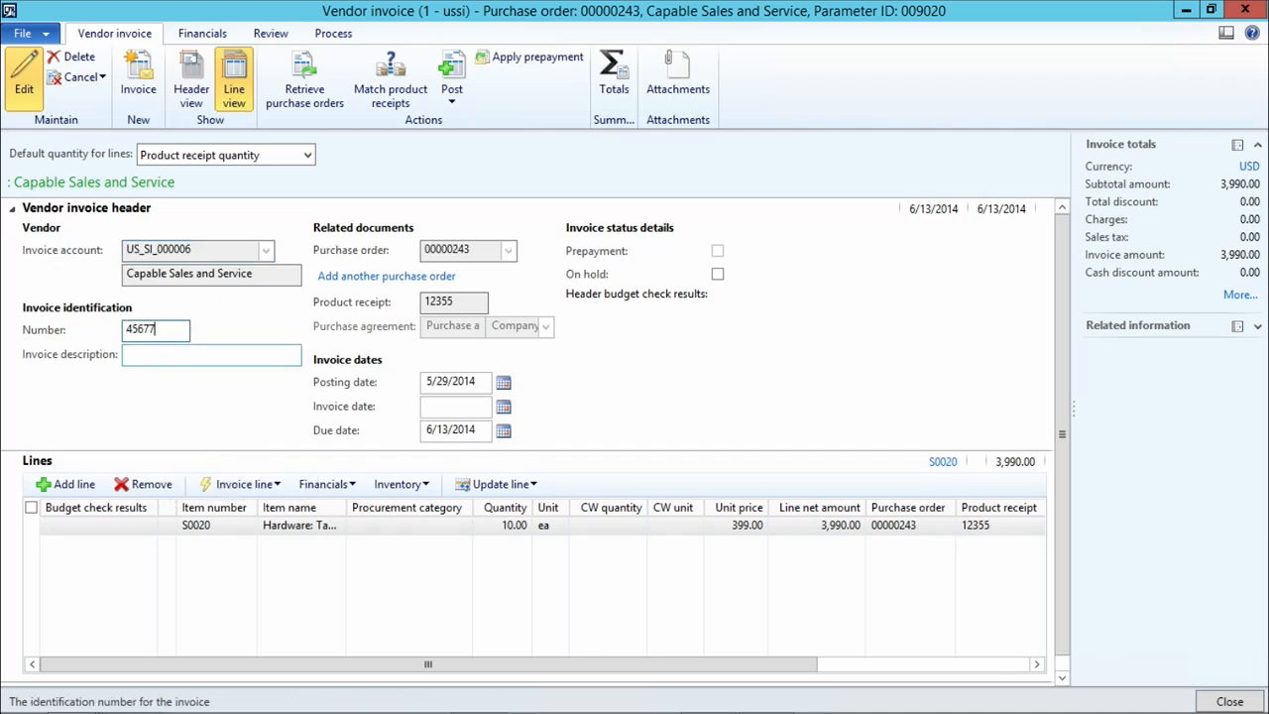
pyautogui.write('45677')
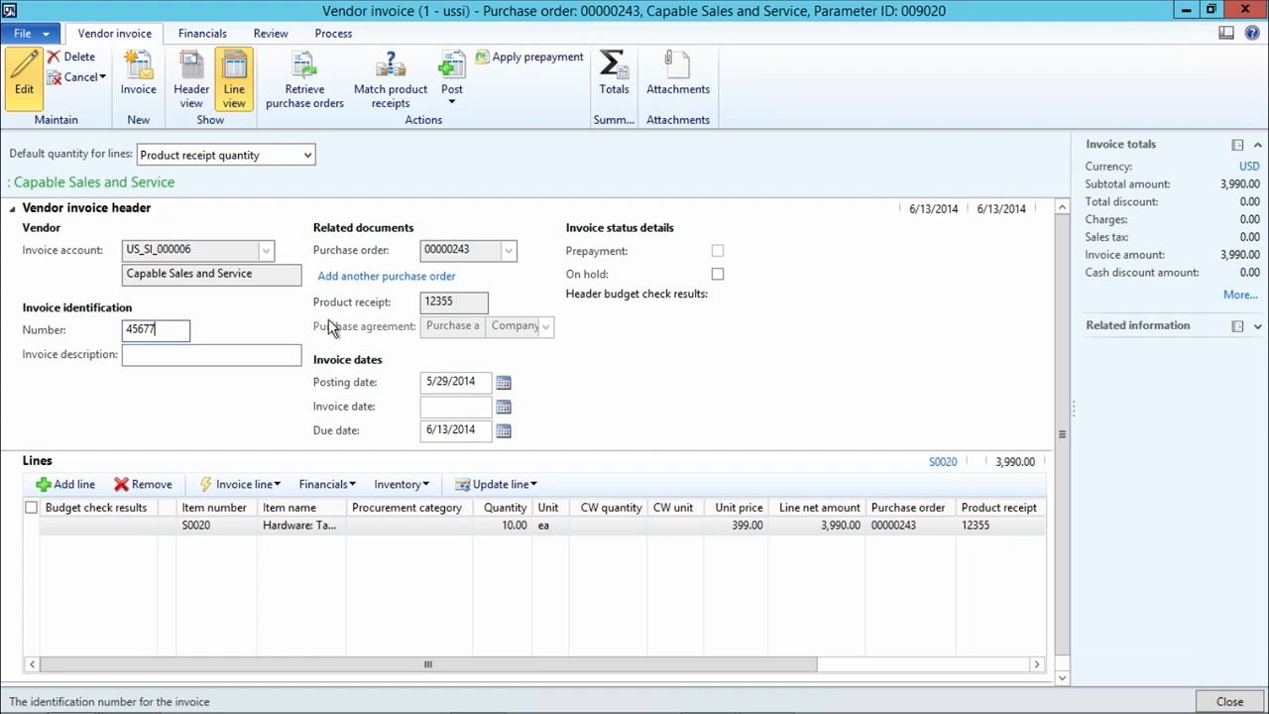
pyautogui.click(449, 87)
pyautogui.click(798, 247)
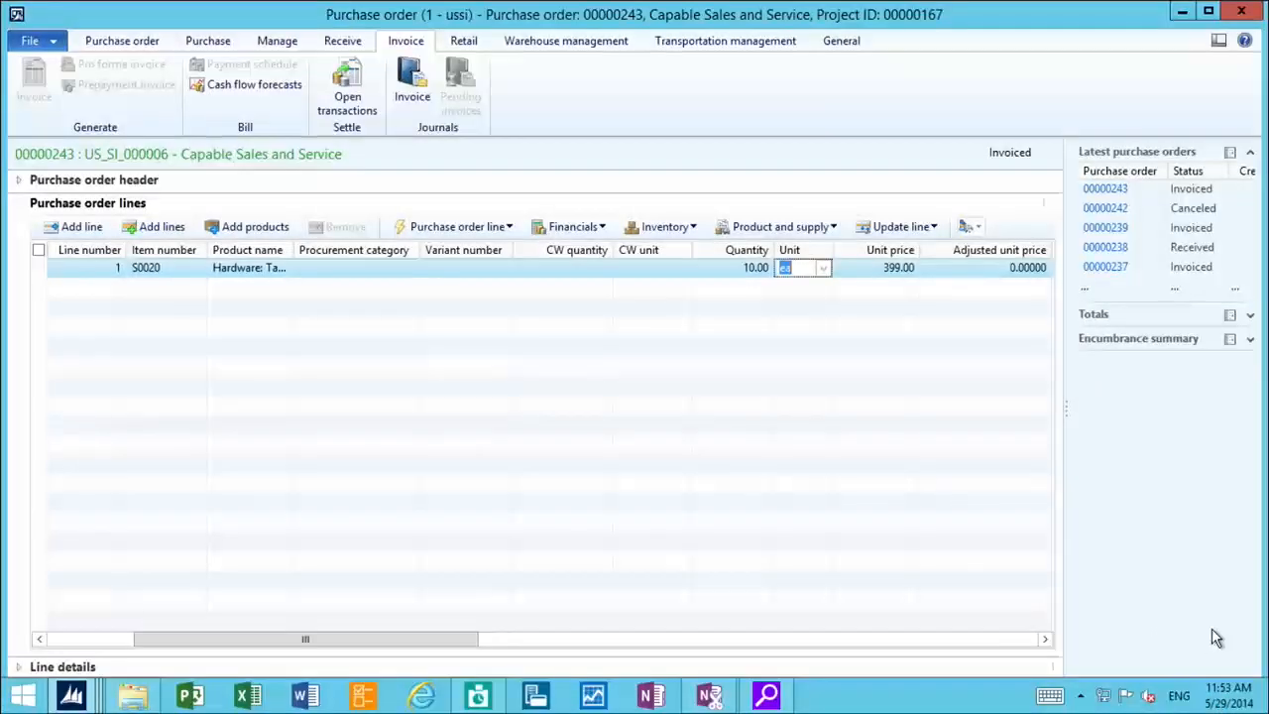
# Close the purchase order and review the project's posted transactions, examining the item, total sales amount, total cost amount and invoice status.
pyautogui.click(1217, 694)
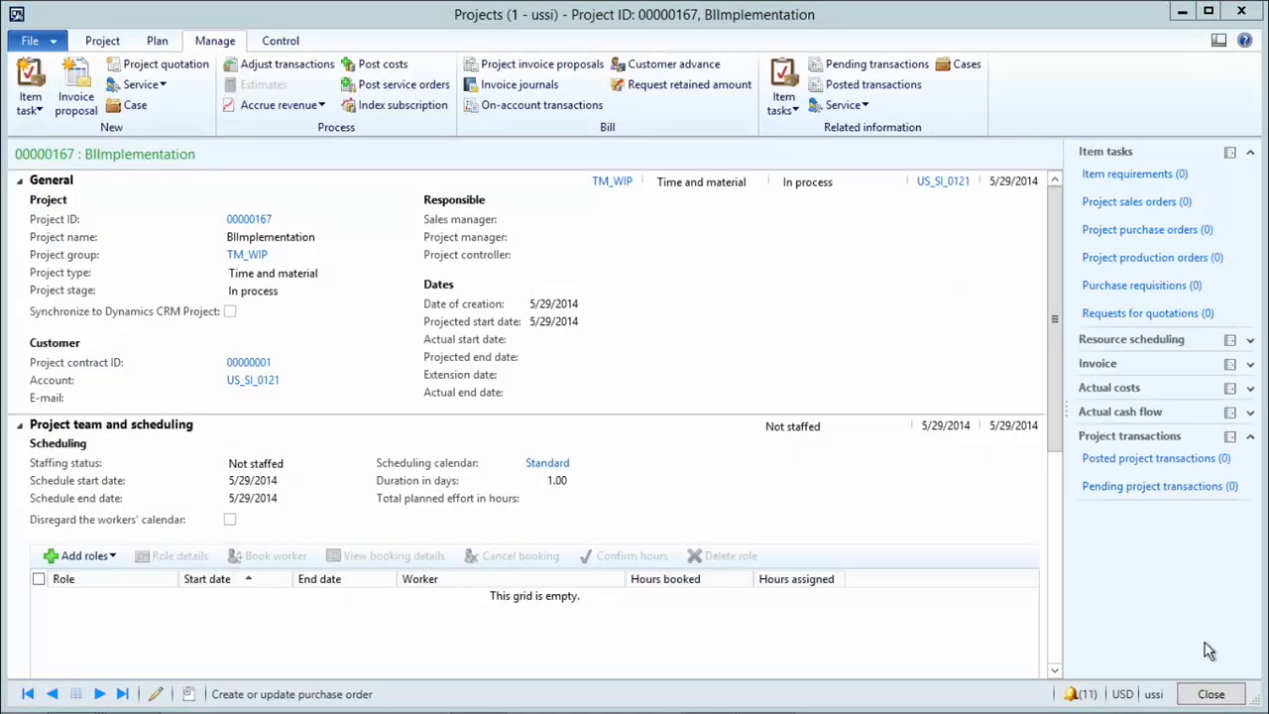
pyautogui.click(861, 85)
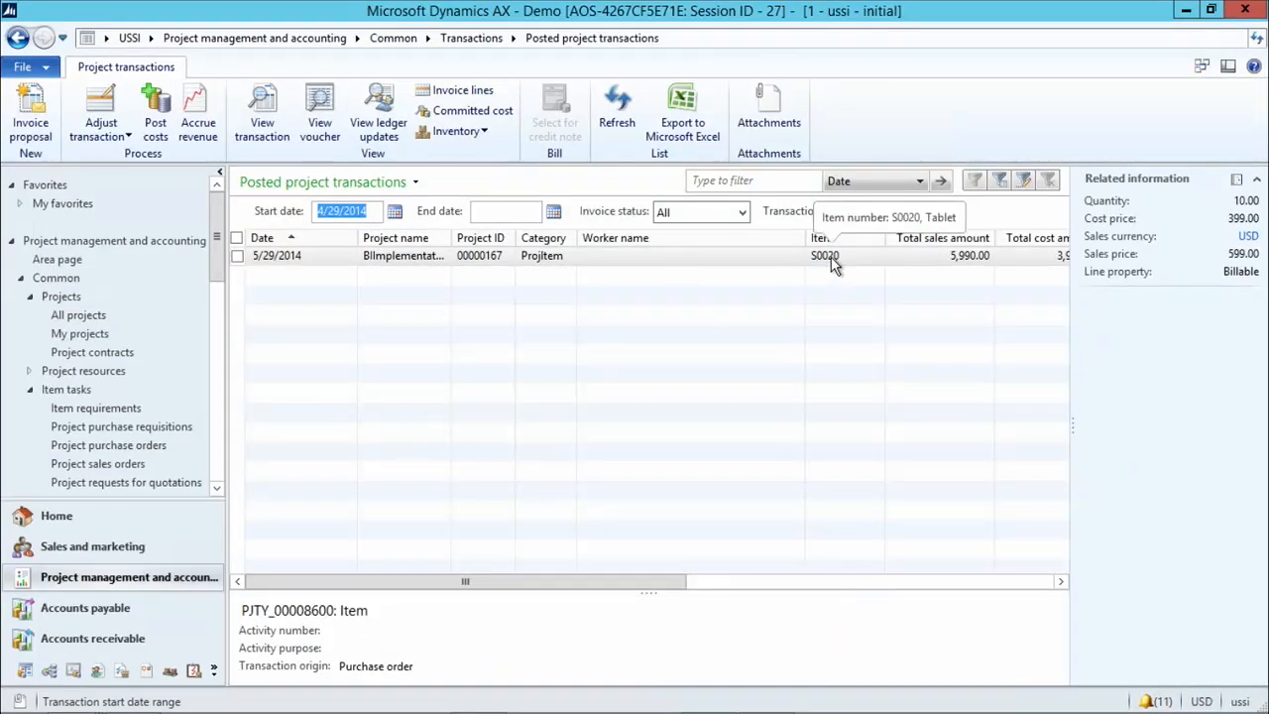
pyautogui.click(1061, 583)
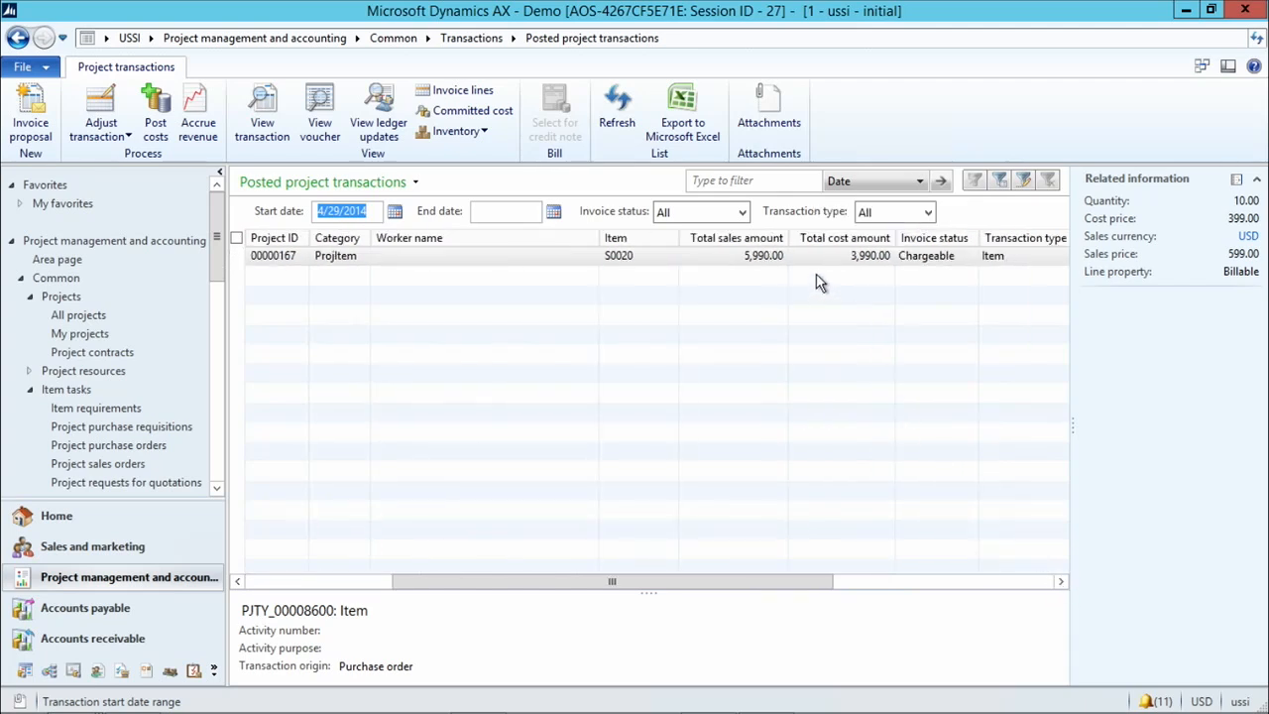